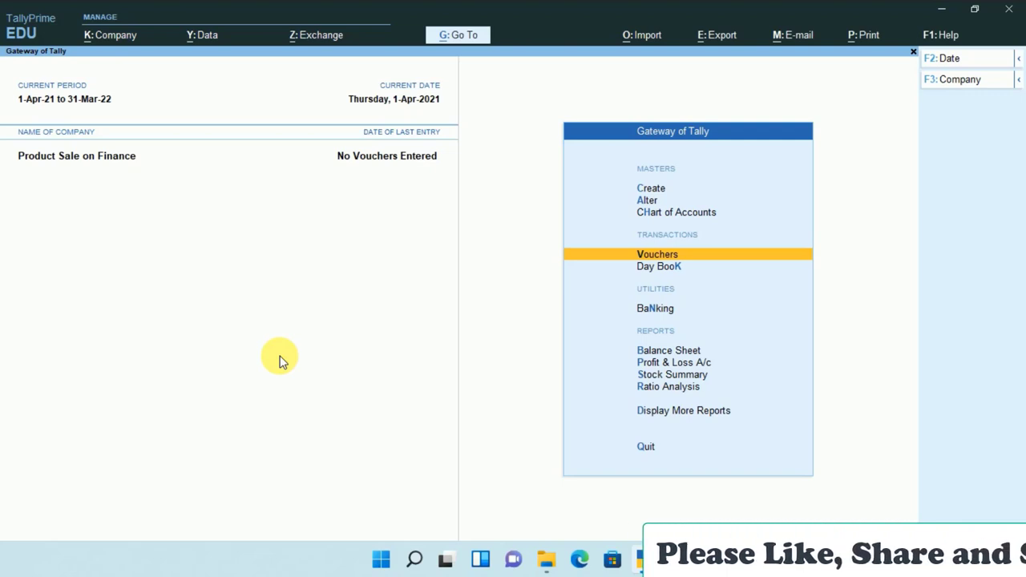
Begin a sales voucher and create a new party ledger named for the customer.
key(Return)
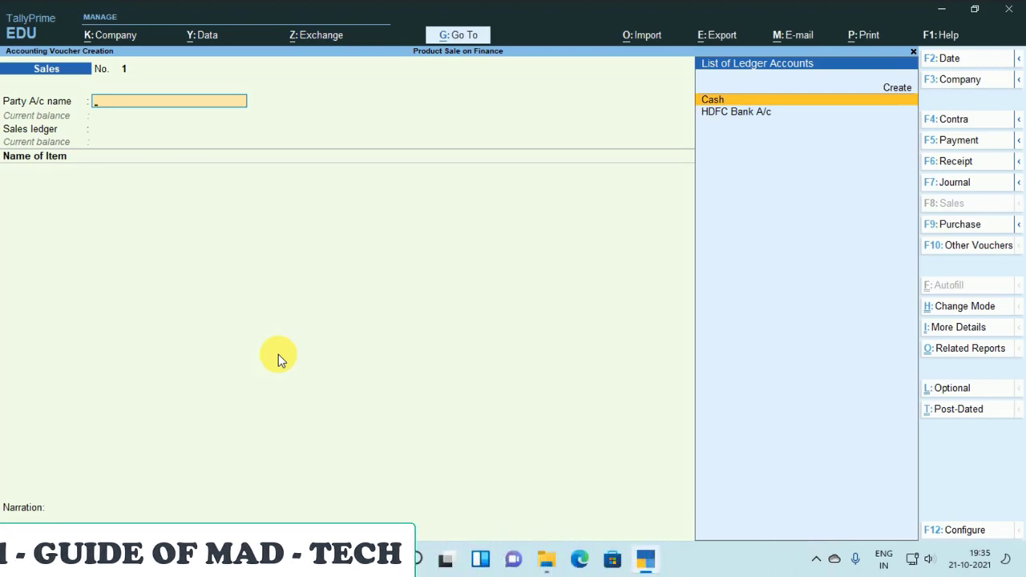
key(alt+c)
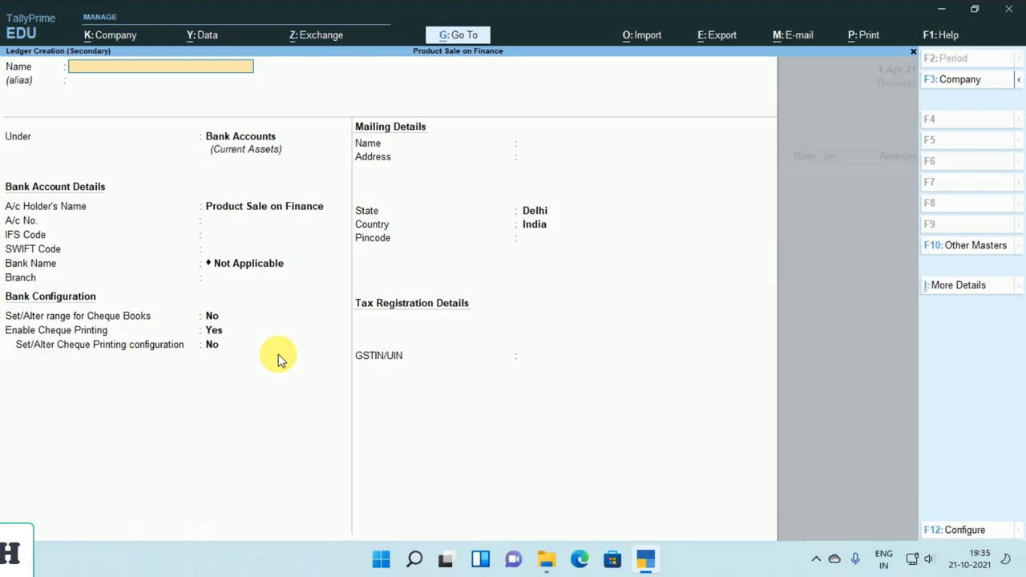
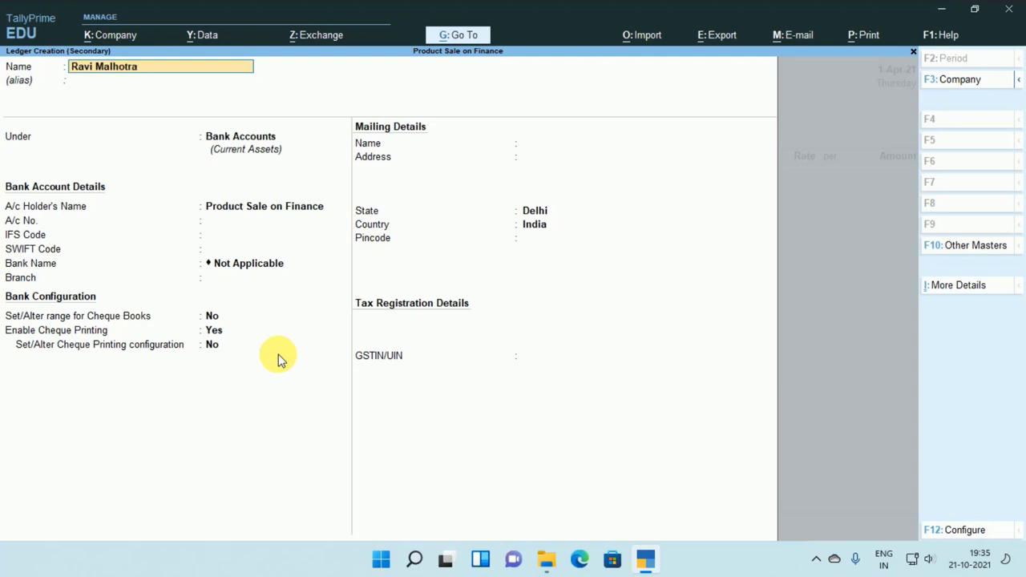
key(Return)
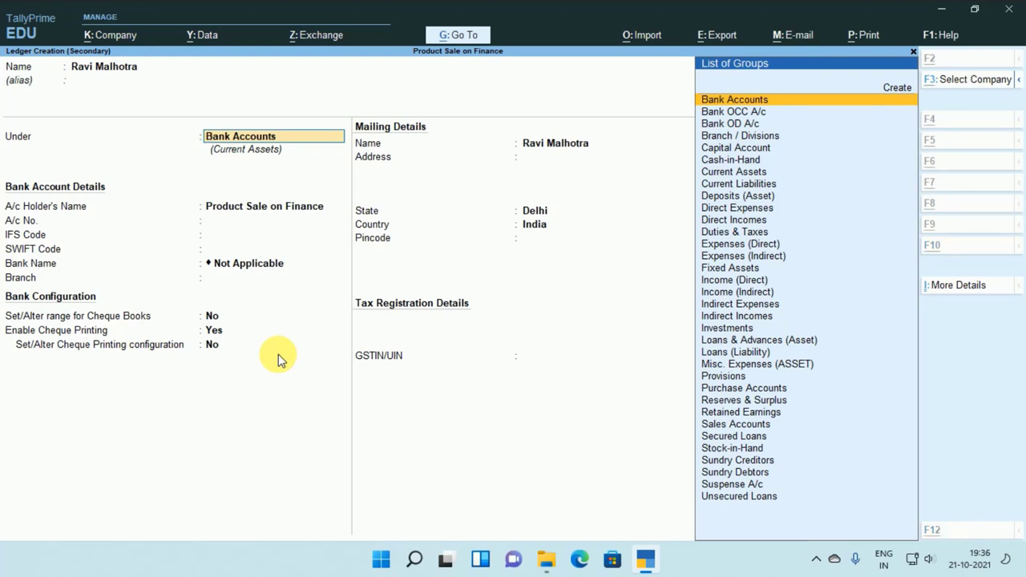
Create a new group 'Bajaj Finance Debtor' with Sundry Debtors as its parent group.
key(alt+c)
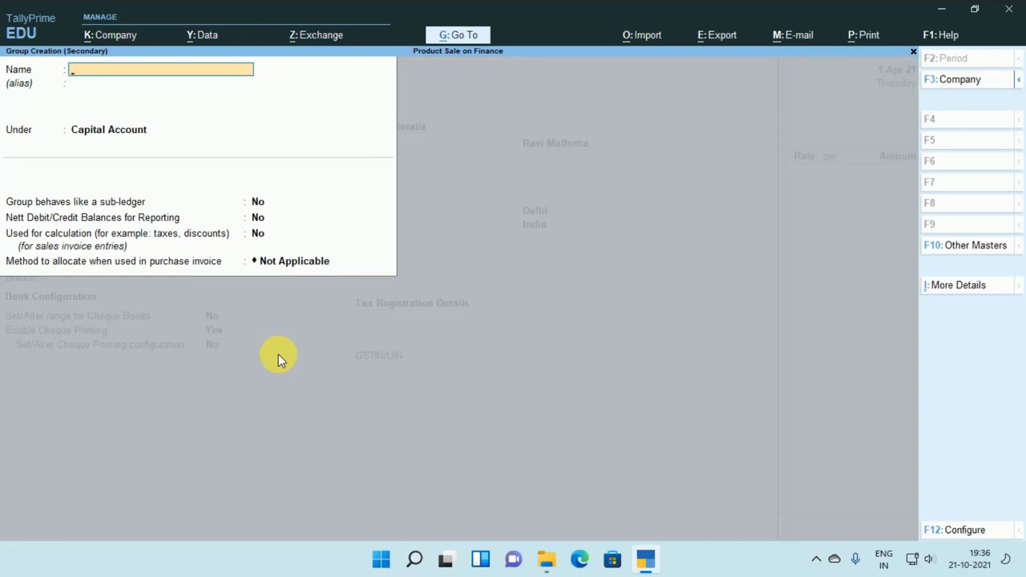
text(Baj)
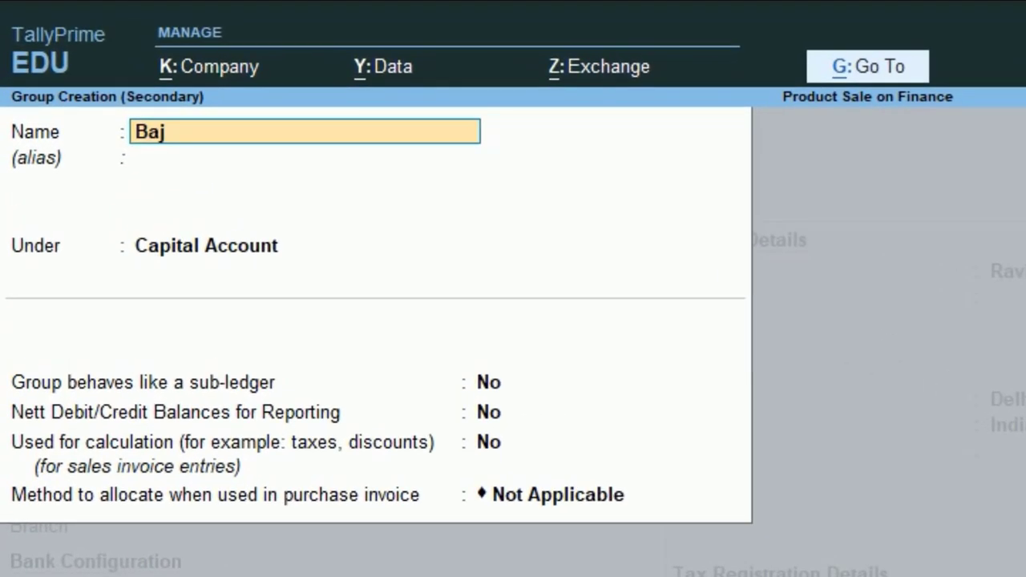
text(aj)
text( Finance)
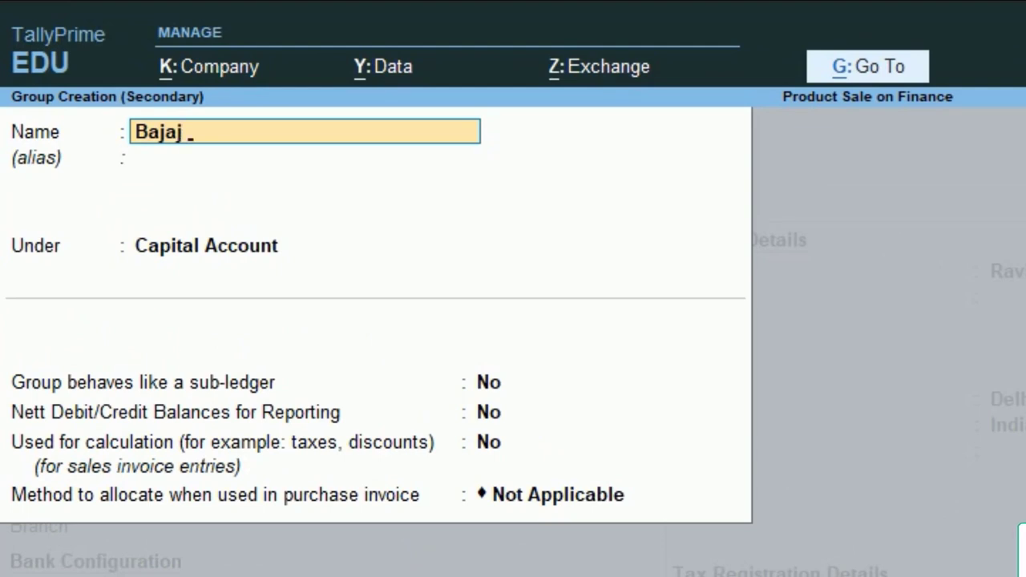
text( Debtor)
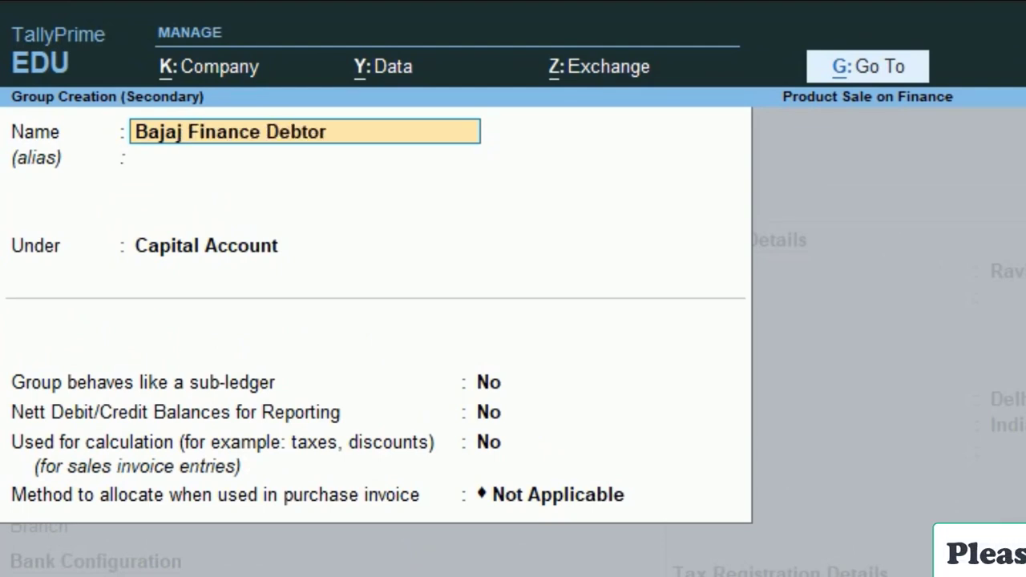
key(Return)
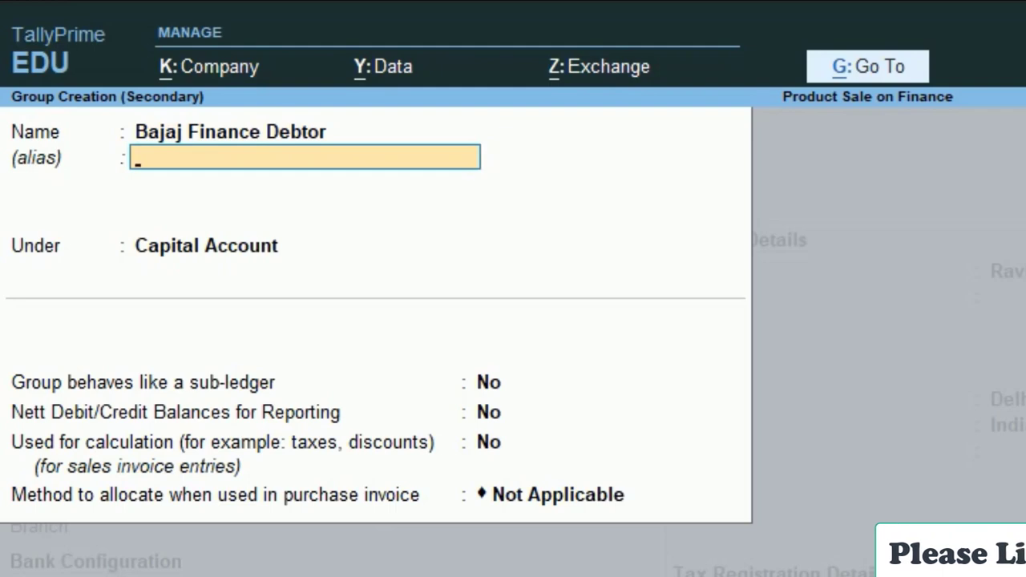
key(Return)
text(Su)
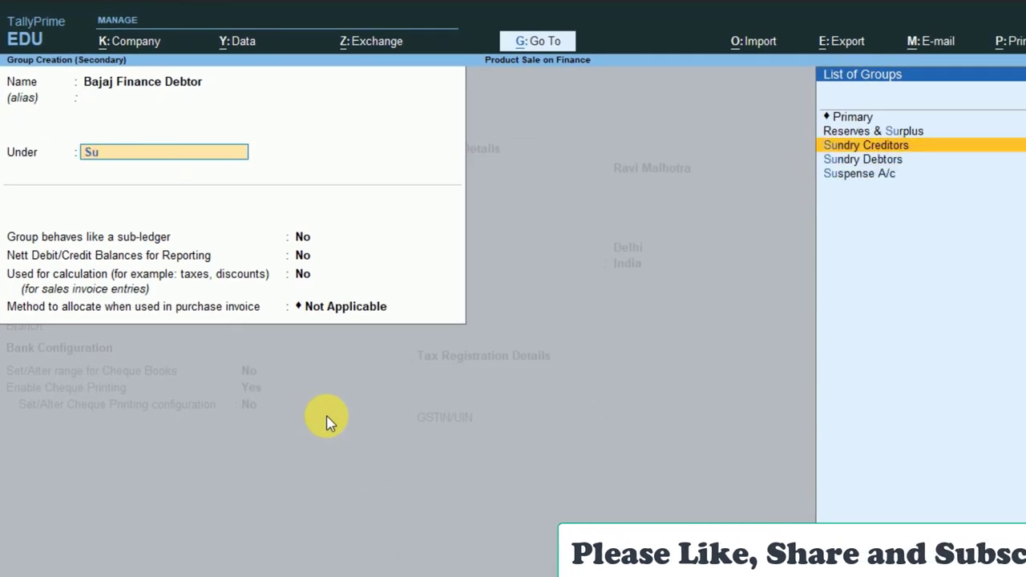
key(Down)
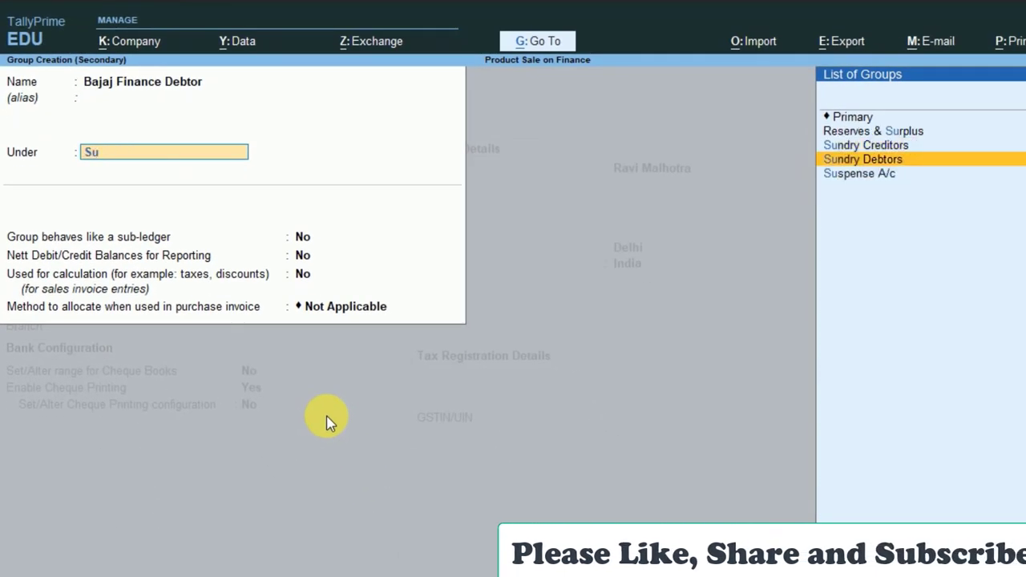
key(Return)
key(Return)
key(Return)
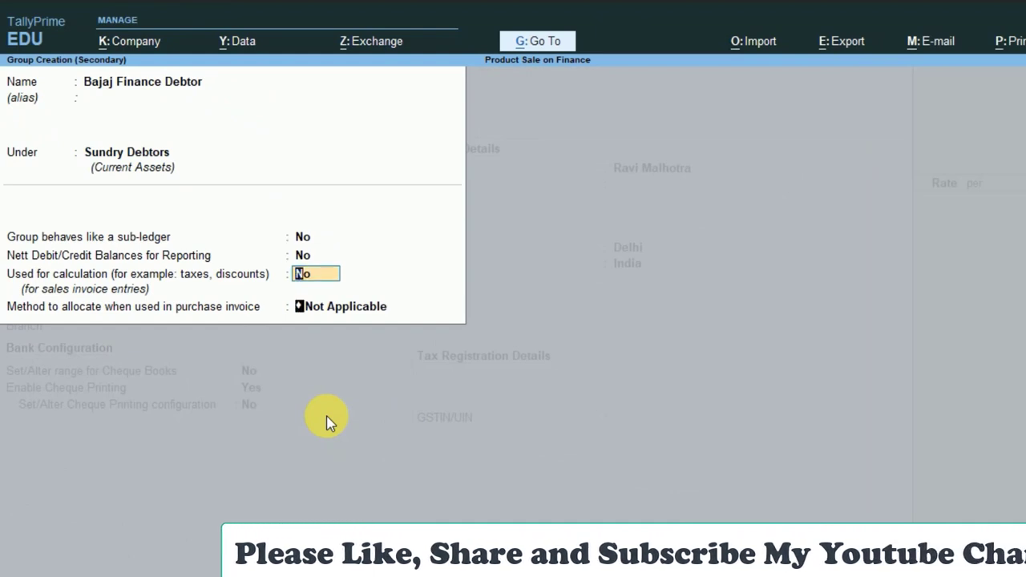
key(Return)
key(Return)
key(Return)
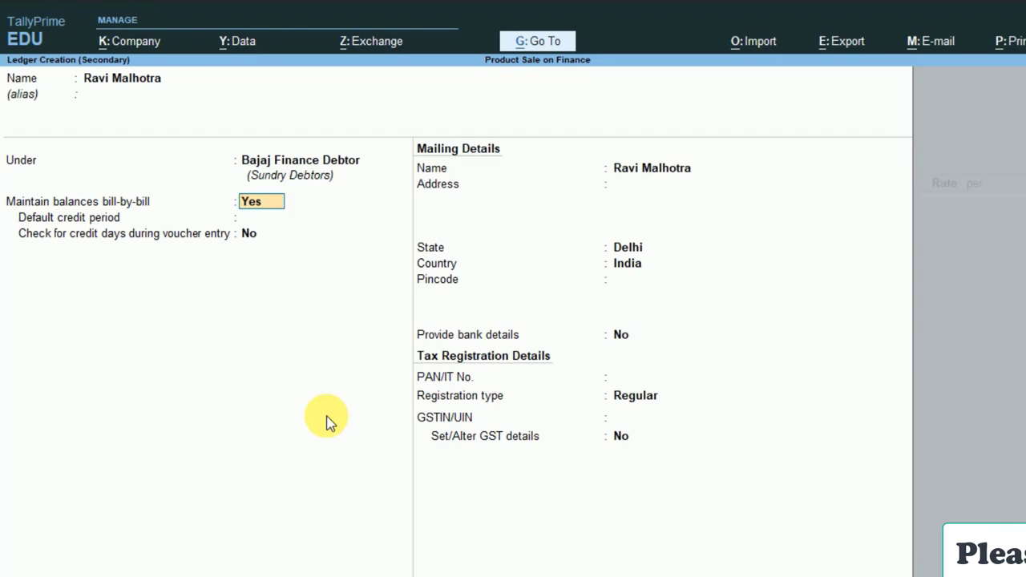
Keep Maintain balances bill-by-bill as Yes and save the customer ledger under Bajaj Finance Debtor.
key(Return)
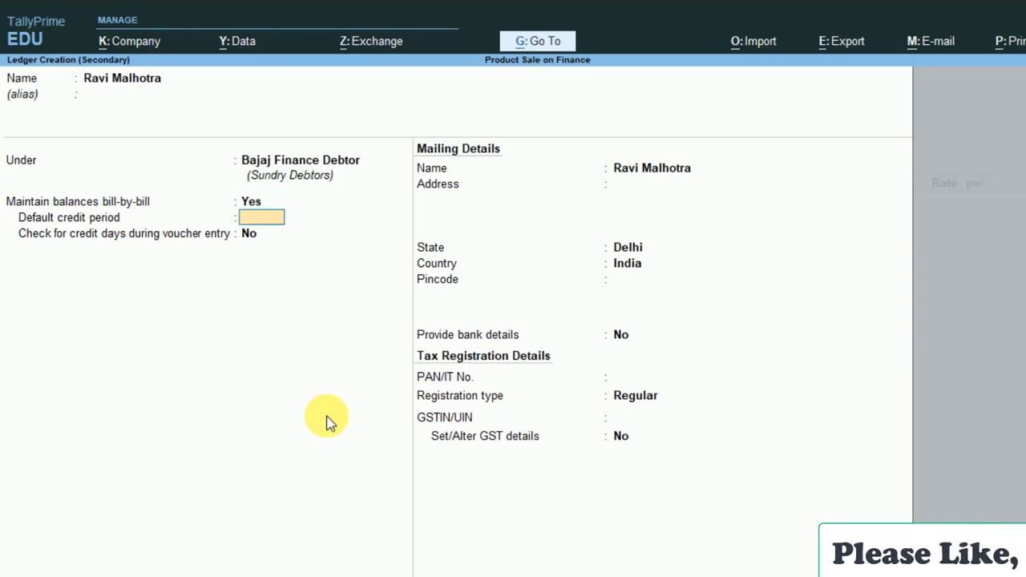
key(ctrl+a)
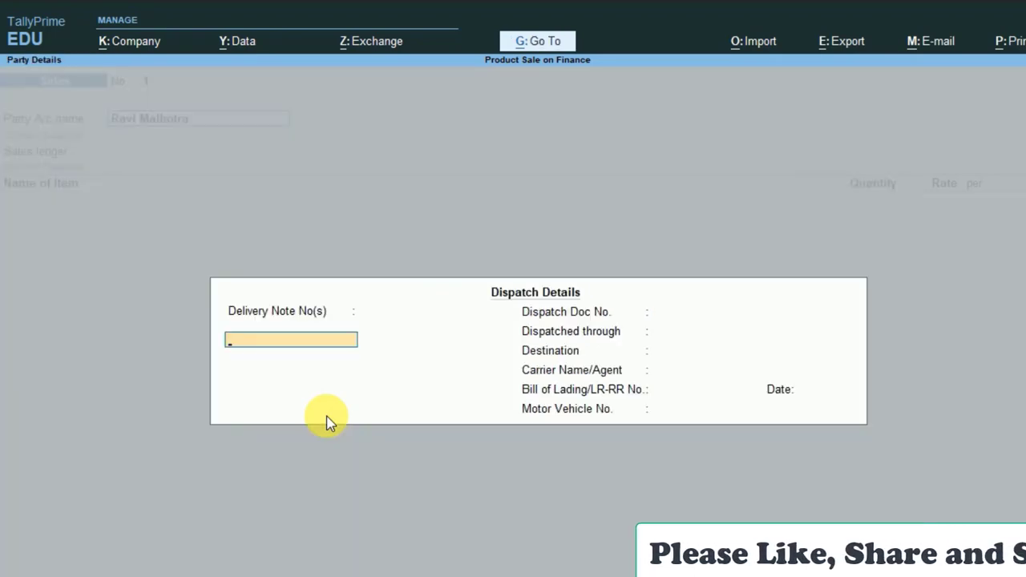
Select Sales A/c and enter one MI Smart LED TV "40 inch at a rate of 25000.
key(ctrl+a)
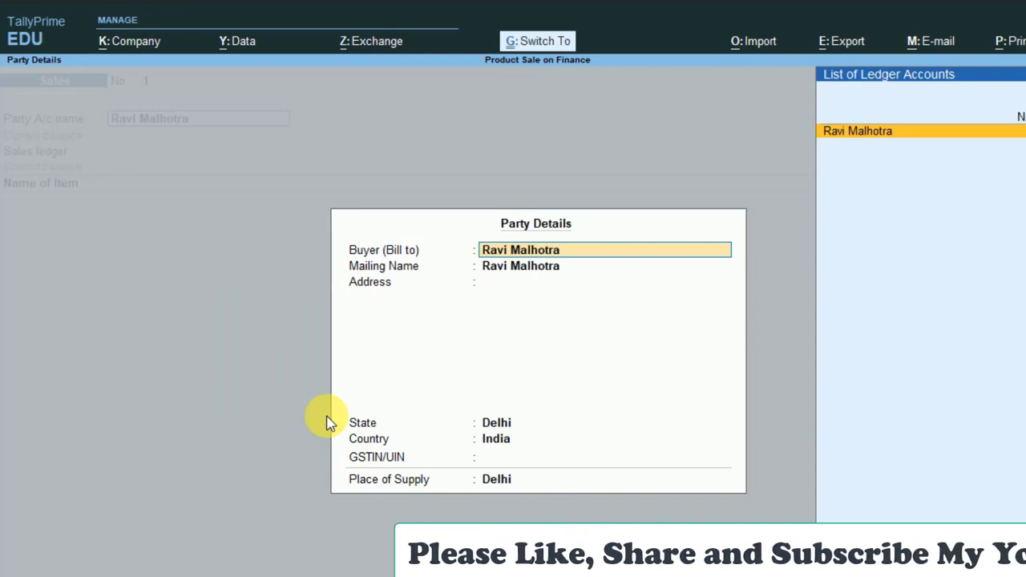
key(ctrl+a)
key(Return)
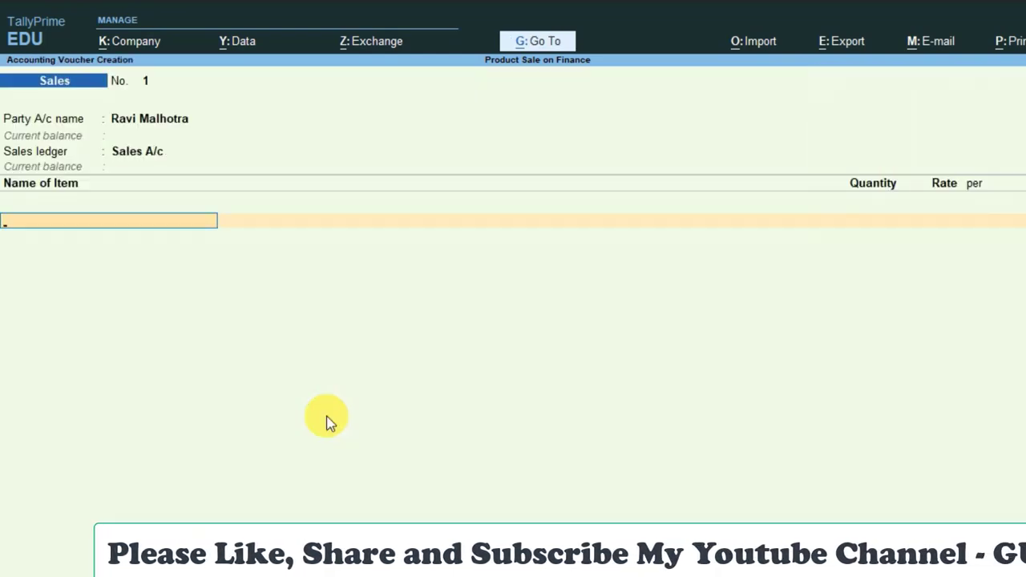
text(S)
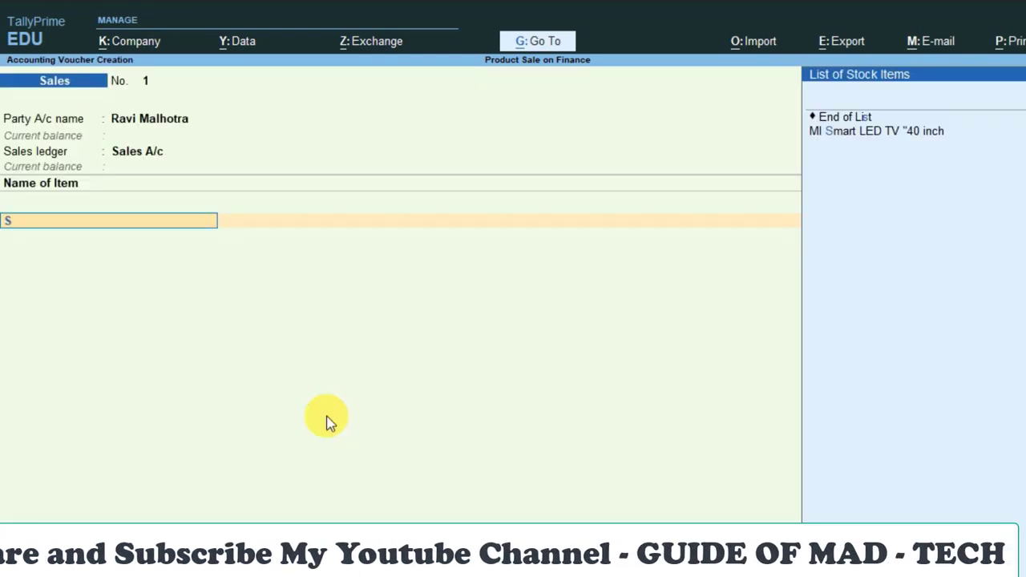
key(Down)
key(Return)
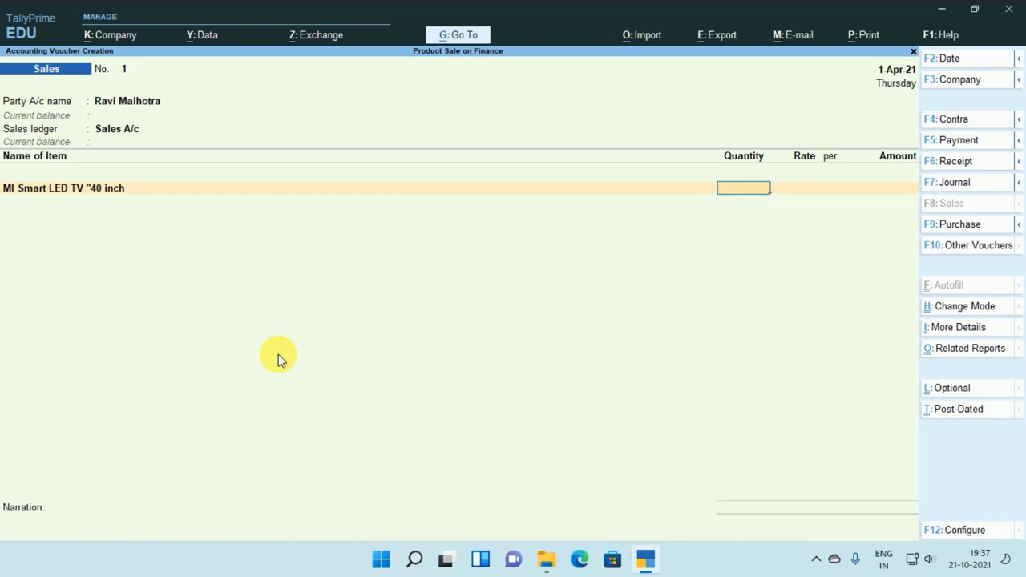
key(Return)
key(Return)
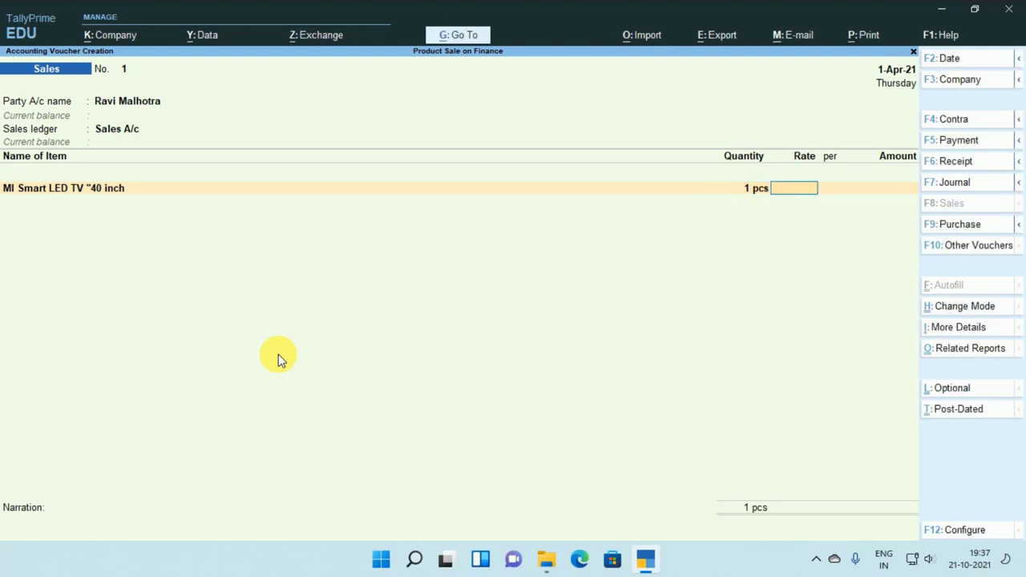
text(25000)
Clear the rate and set Provide Rate Inclusive of Tax to Yes in the voucher configuration.
key(BackSpace)
key(BackSpace)
key(BackSpace)
key(BackSpace)
key(F12)
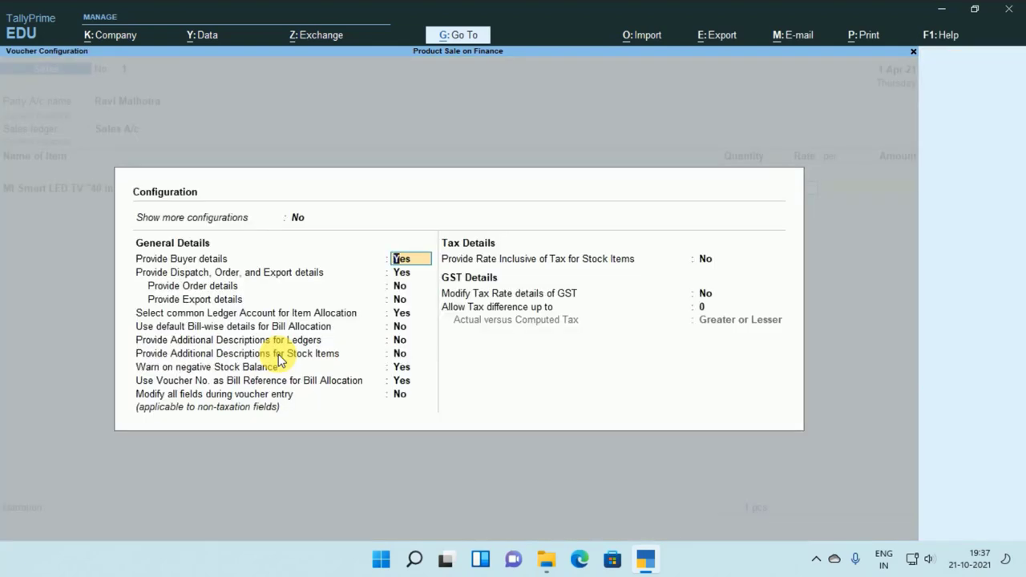
key(Up)
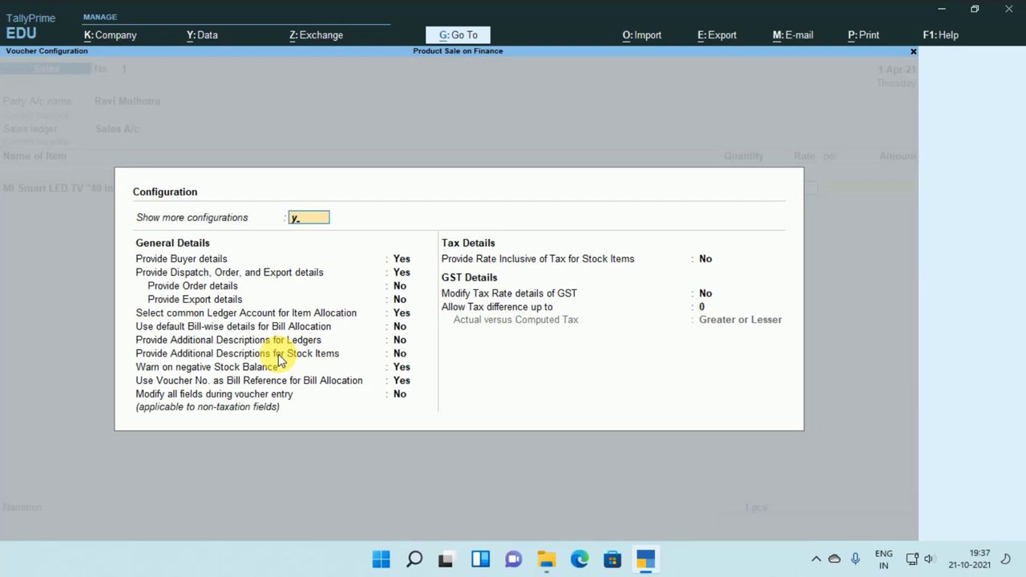
key(Return)
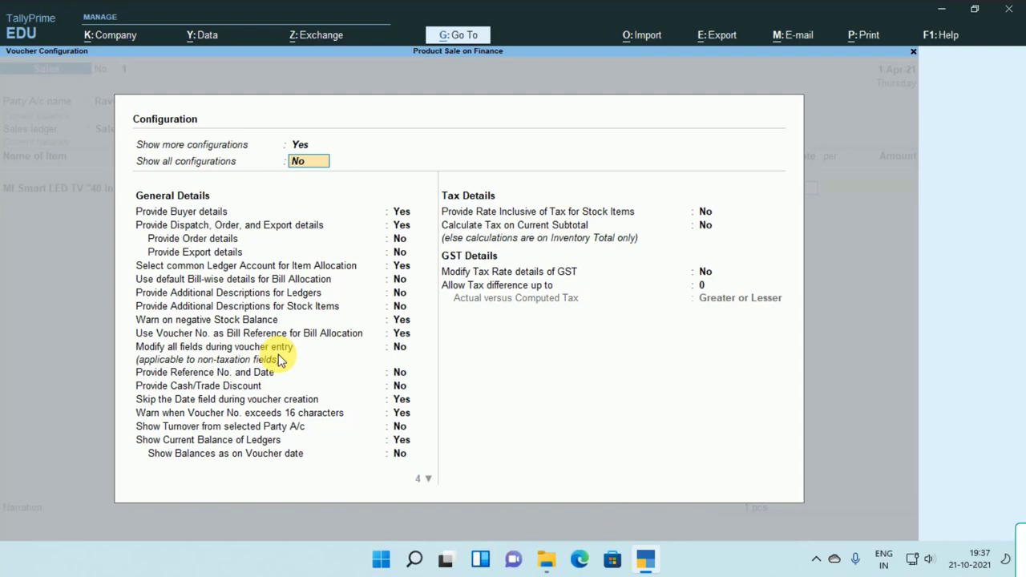
key(Return)
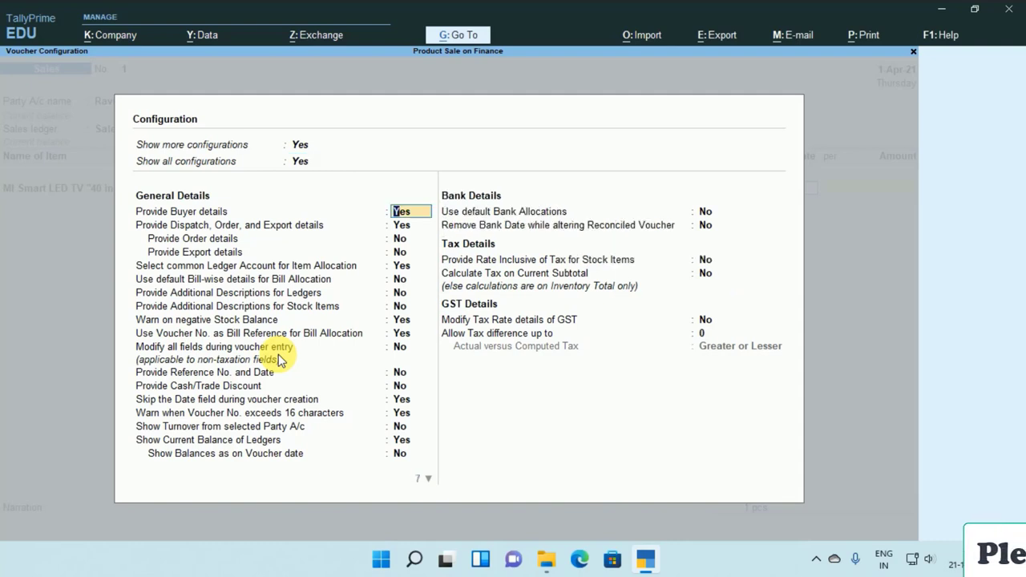
key(Return)
key(Return)
key(Return)
key(Return)
key(Return)
key(Return)
key(Return)
key(Return)
key(Return)
key(Return)
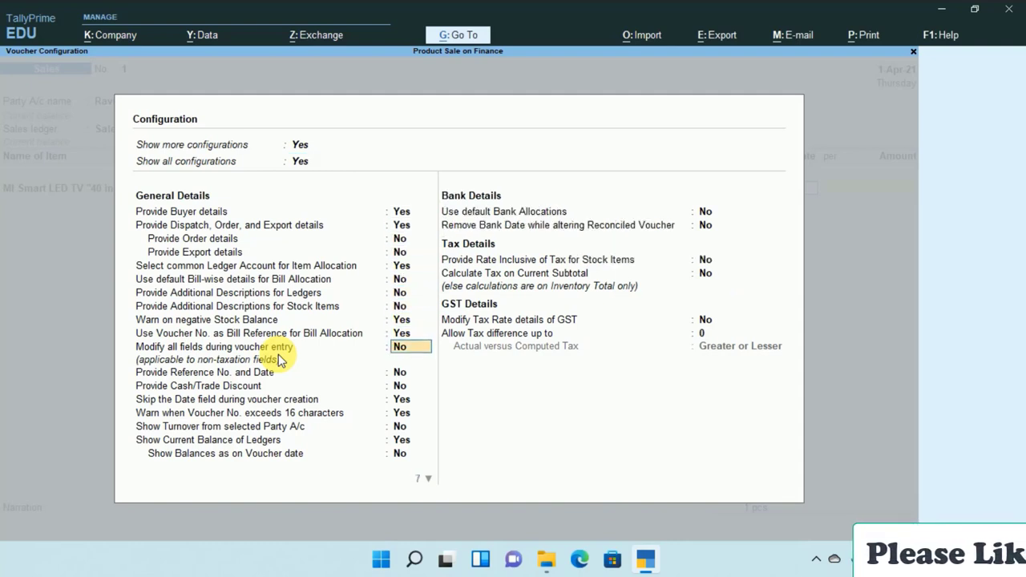
key(Return)
key(Return)
key(Return)
key(Return)
key(Return)
key(Return)
key(Return)
key(Return)
key(Return)
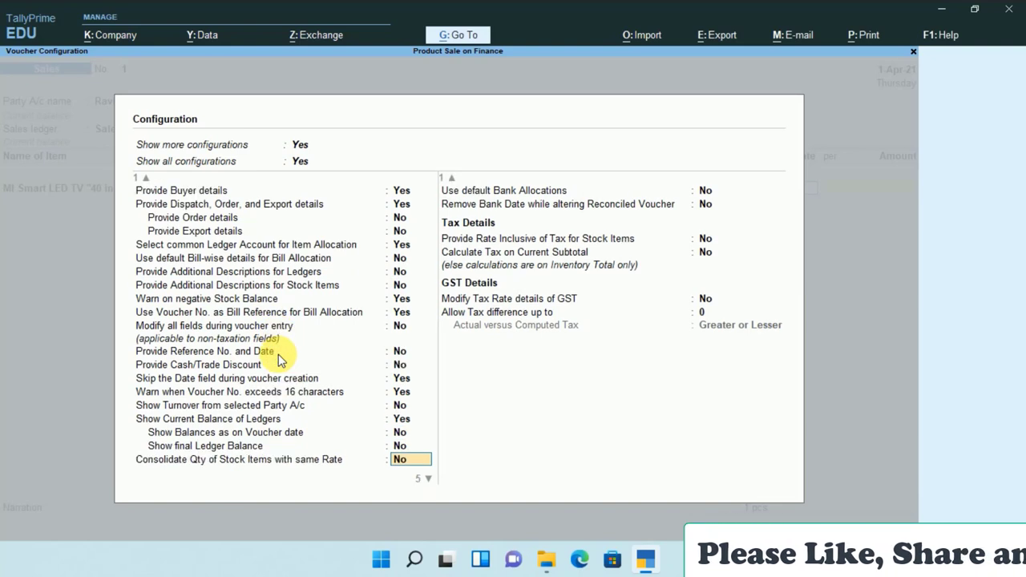
key(Return)
key(Return)
key(Return)
key(Return)
key(Return)
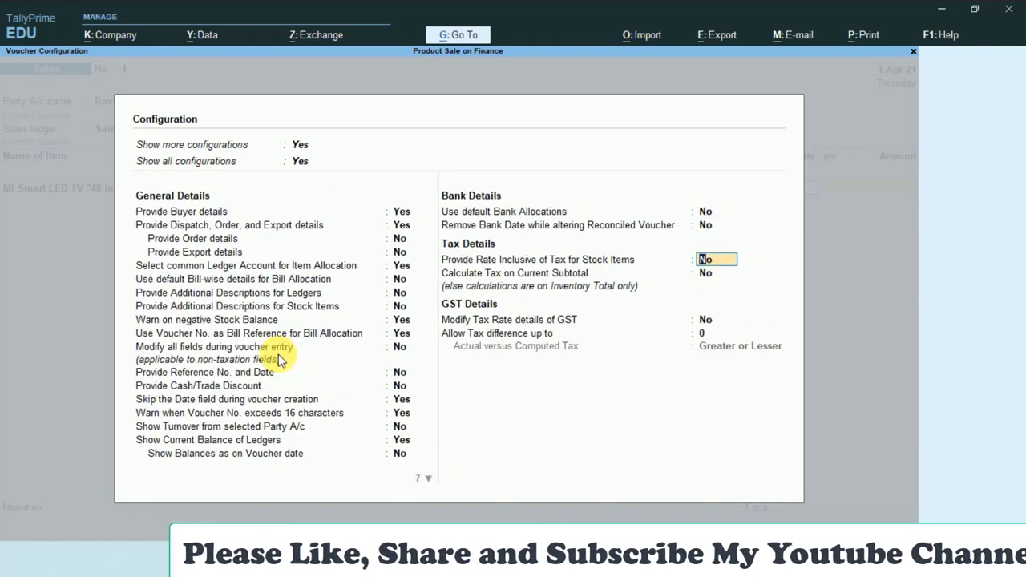
text(y)
key(Return)
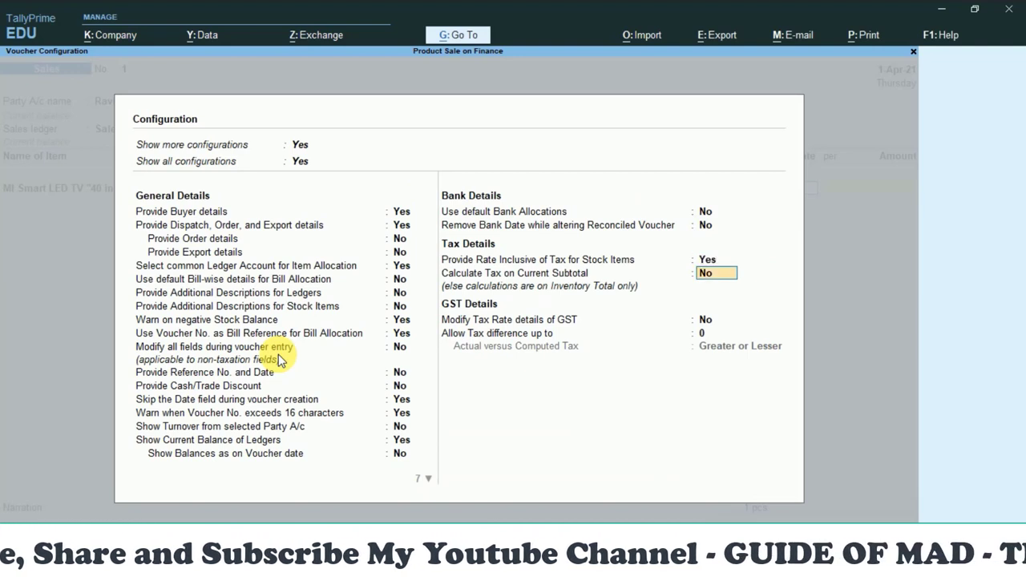
key(ctrl+a)
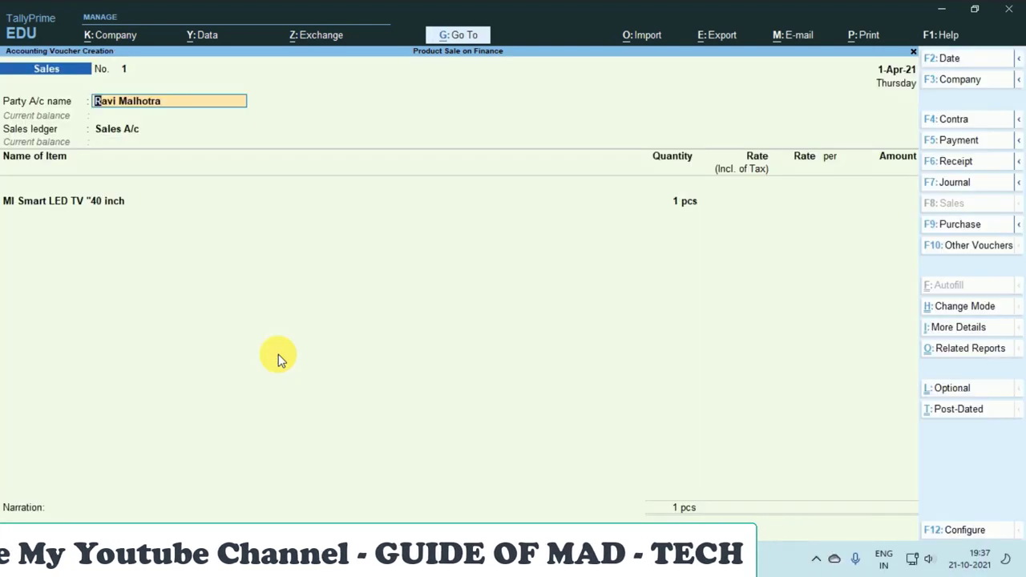
Dismiss the negative stock warning and enter 25,000 as the tax-inclusive rate, giving 21,186.44 net.
click(678, 208)
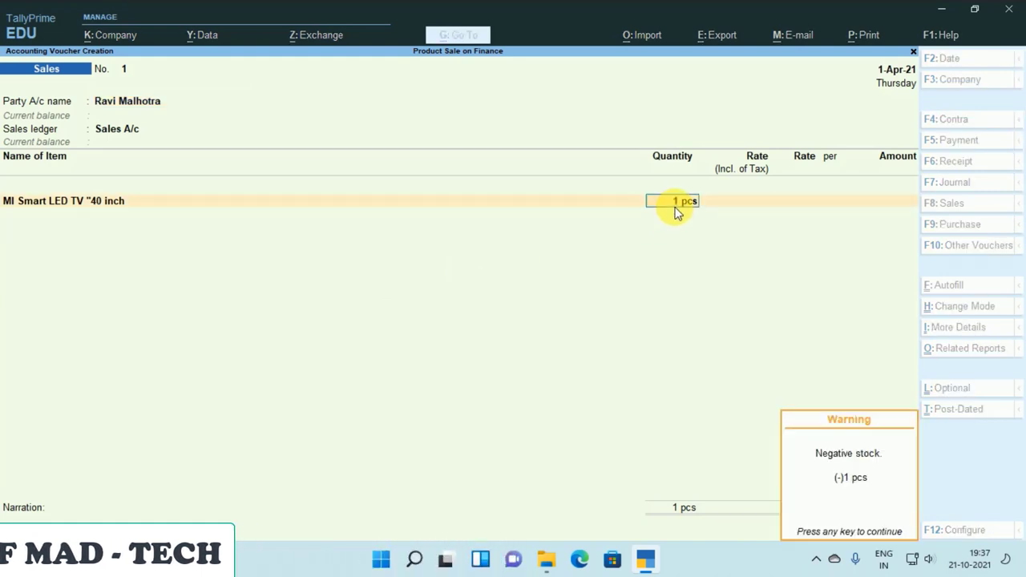
key(Return)
key(Return)
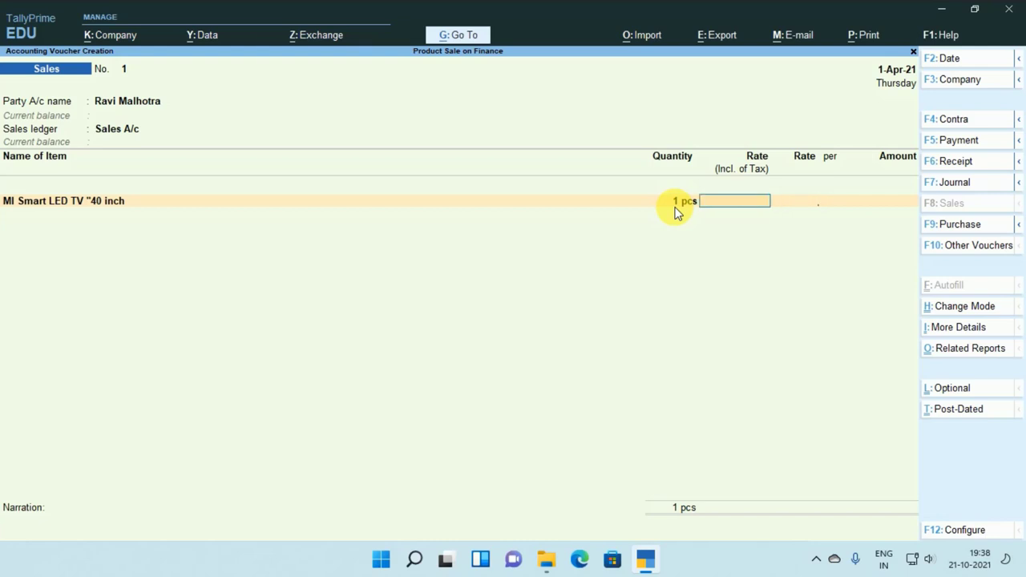
text(25000)
key(Return)
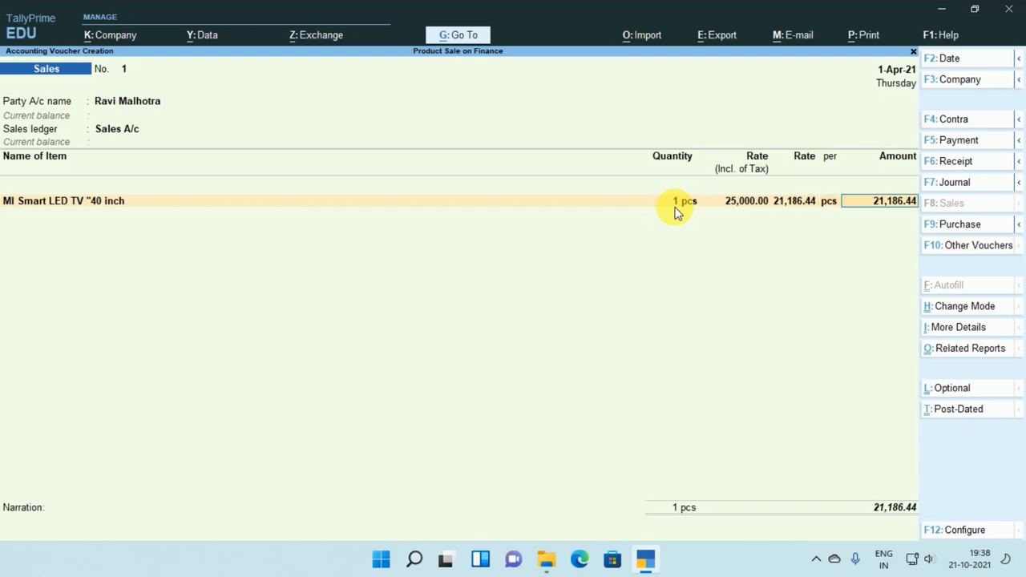
key(Return)
Add CGST and SGST tax ledgers at 1,906.78 each, totalling 25,000.00.
key(Return)
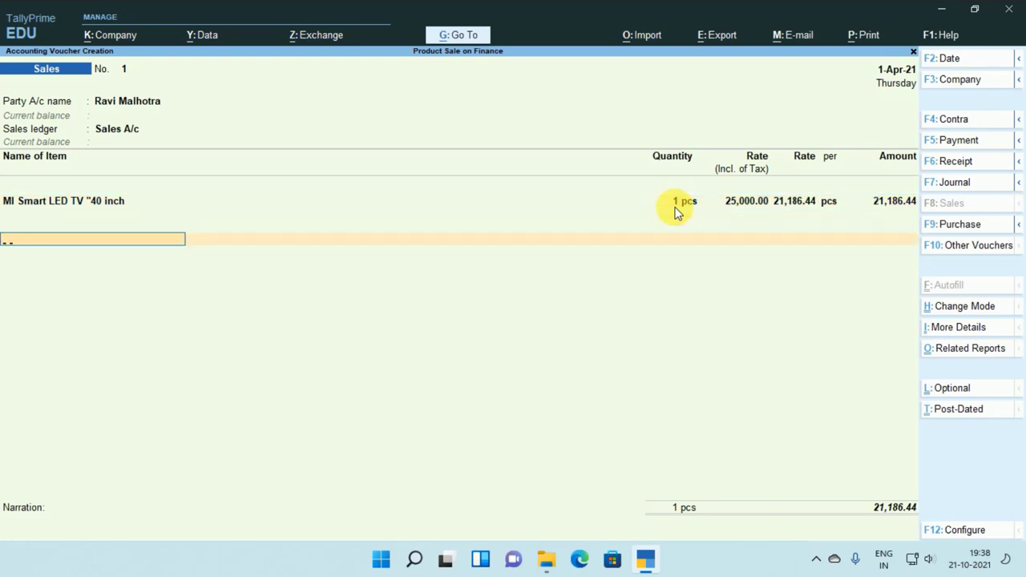
text(C)
key(Return)
key(Return)
text(S)
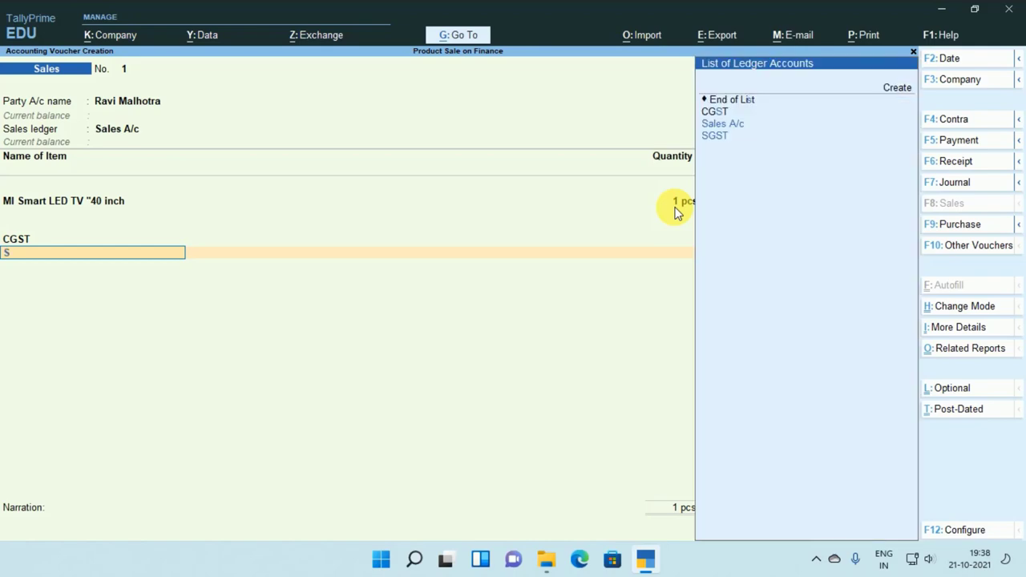
key(Down)
key(Down)
key(Return)
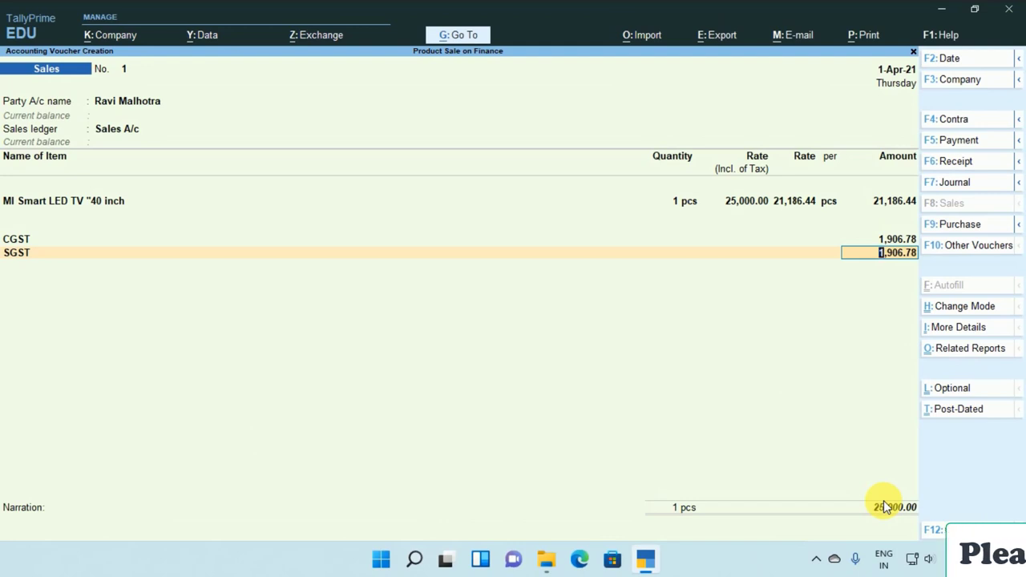
key(Return)
key(Return)
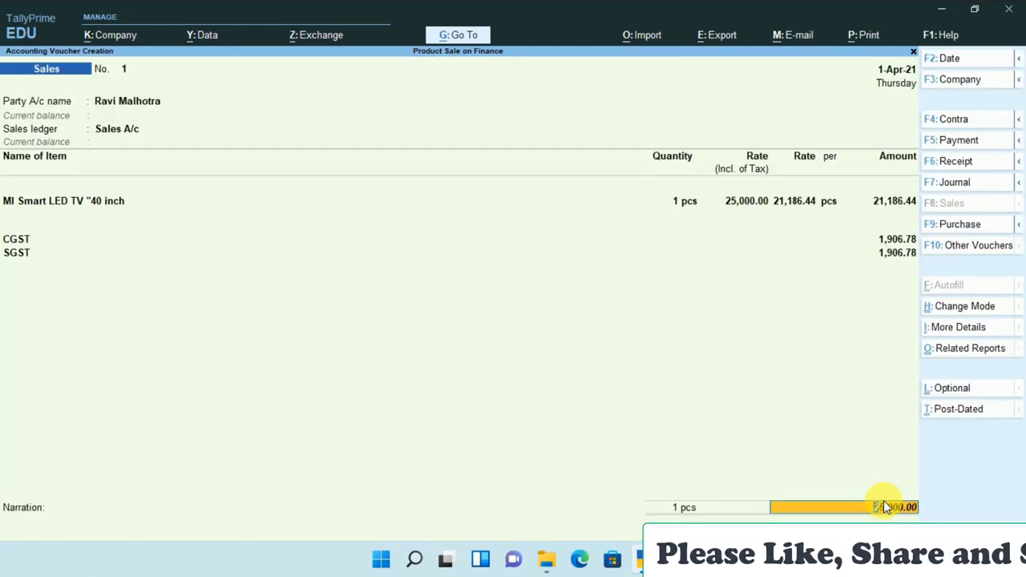
key(BackSpace)
key(BackSpace)
key(BackSpace)
key(BackSpace)
key(BackSpace)
key(BackSpace)
key(BackSpace)
key(BackSpace)
key(BackSpace)
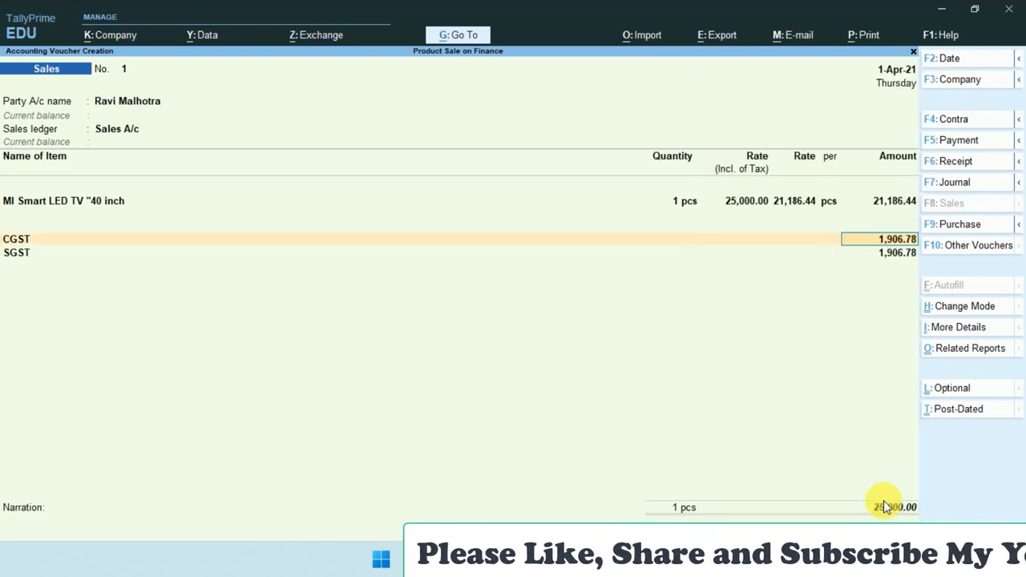
key(BackSpace)
key(BackSpace)
key(BackSpace)
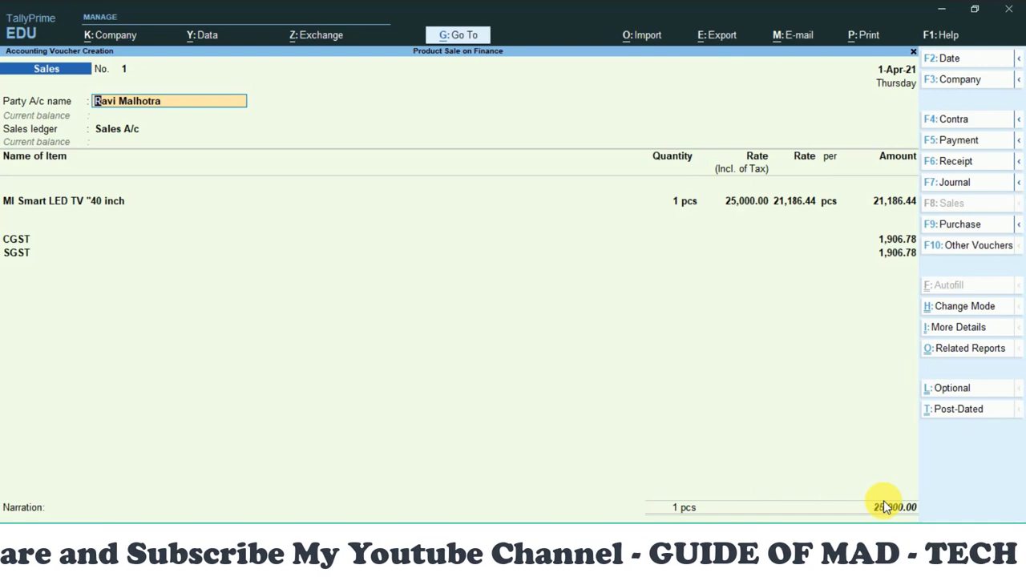
Alter the customer's ledger to set Maintain balances bill-by-bill to No and save it.
key(ctrl)
key(ctrl+Return)
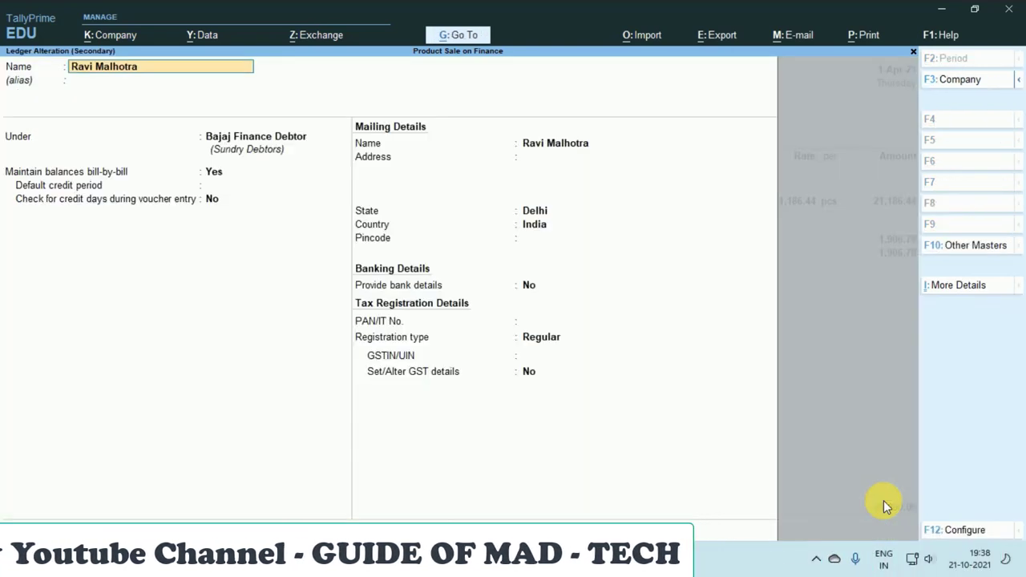
key(Return)
key(Return)
key(Return)
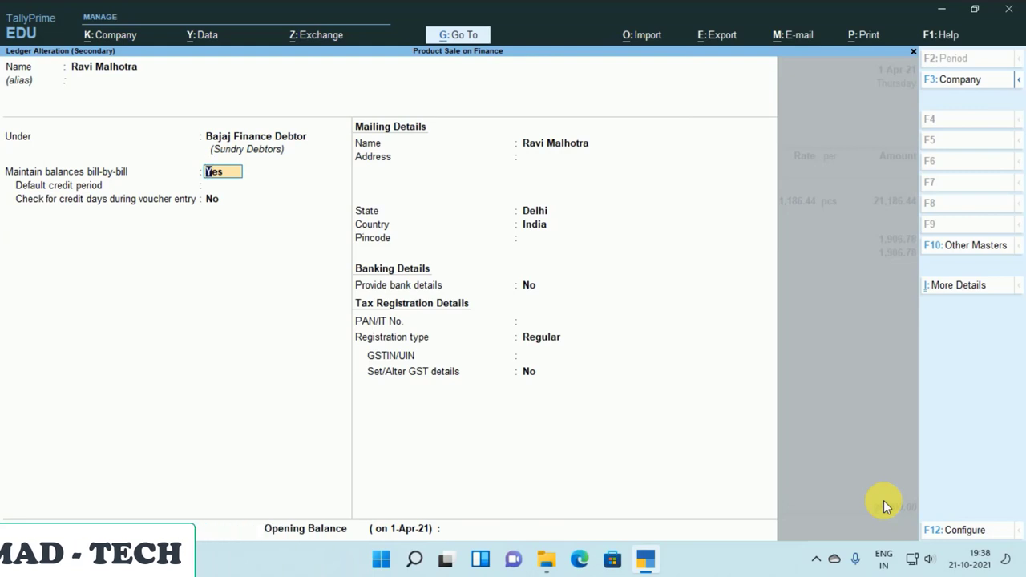
key(n)
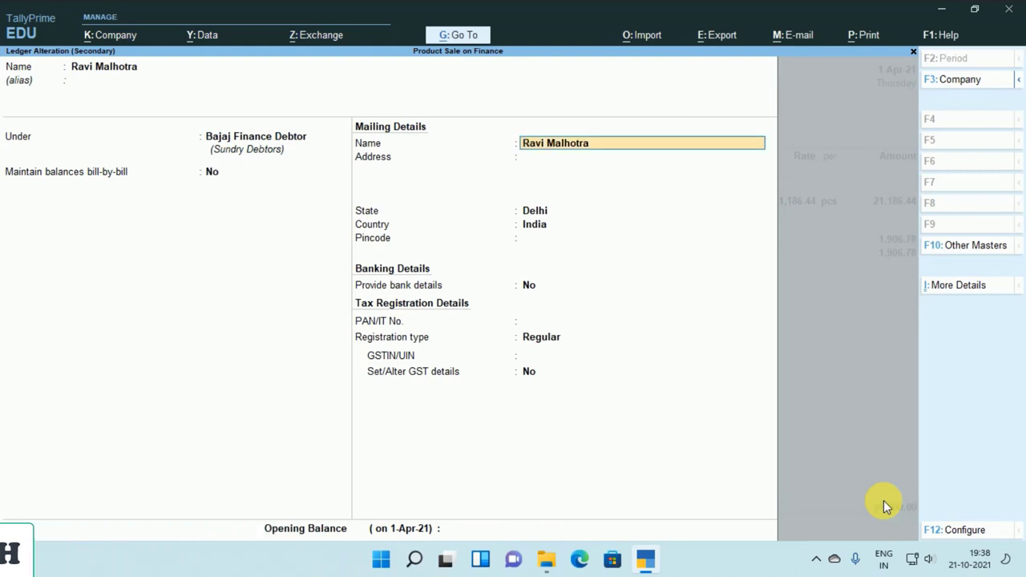
key(ctrl+a)
key(Return)
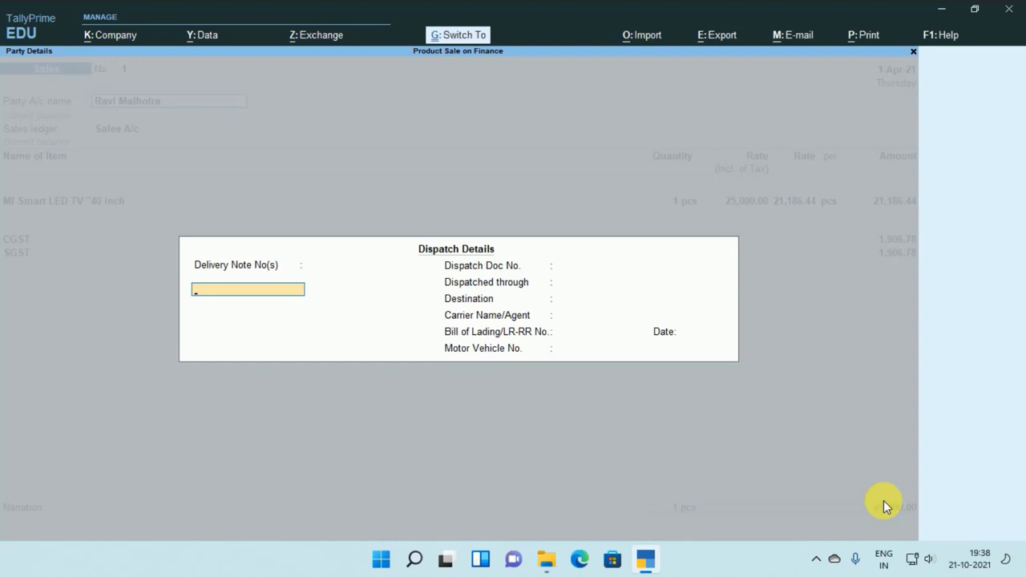
Accept the remaining fields to save the TV sale, then start Receipt voucher No. 1.
key(ctrl+a)
key(ctrl+a)
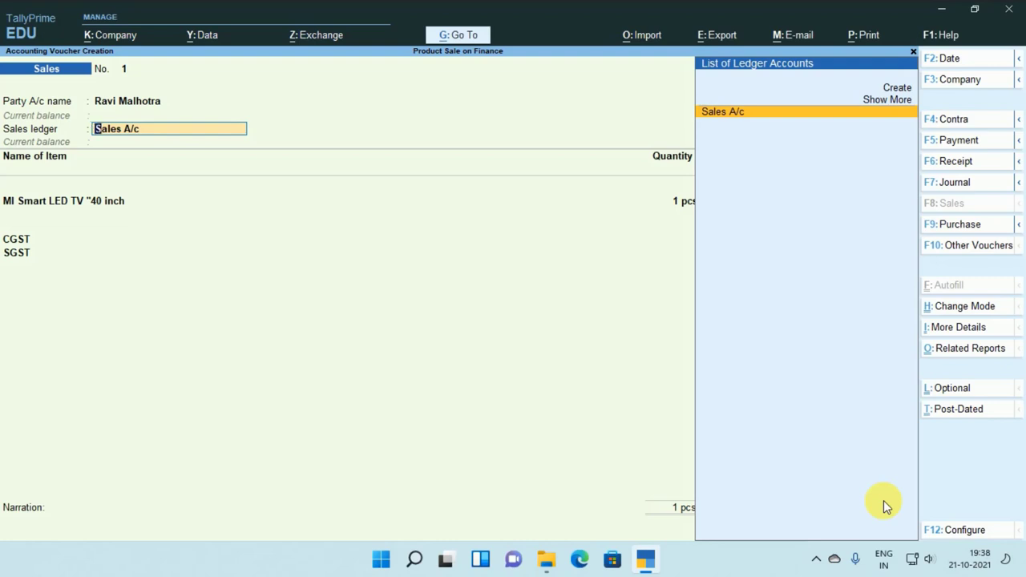
key(Return)
key(Return)
key(Return)
key(Return)
key(Return)
key(Return)
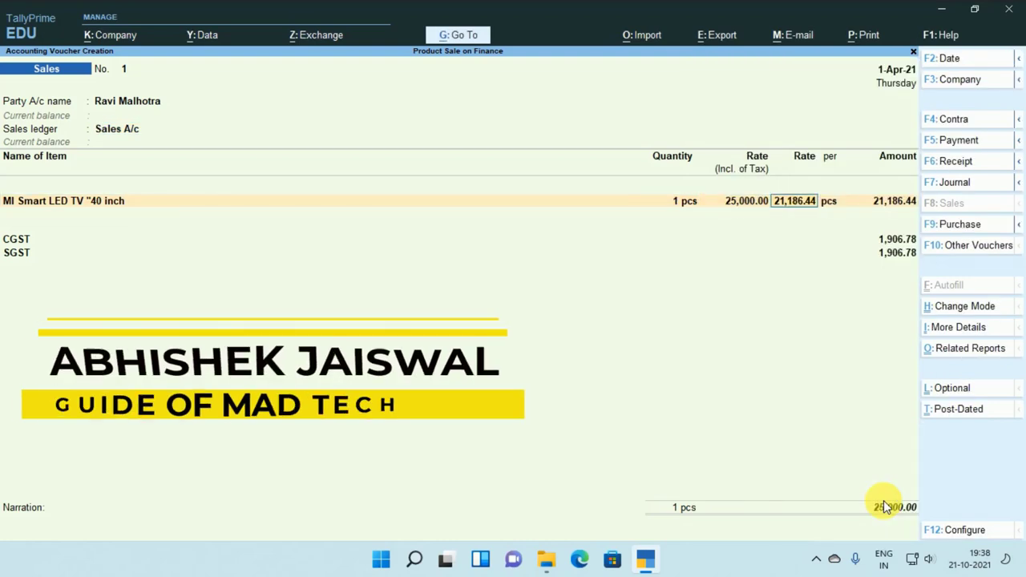
key(Return)
key(Return)
key(Return)
key(Return)
key(Return)
key(Return)
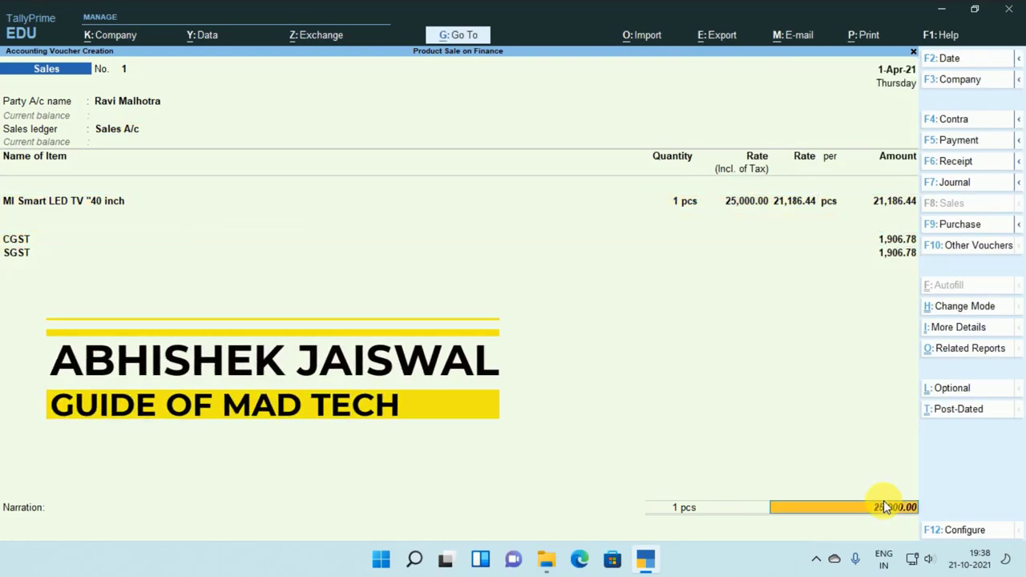
key(Return)
key(Return)
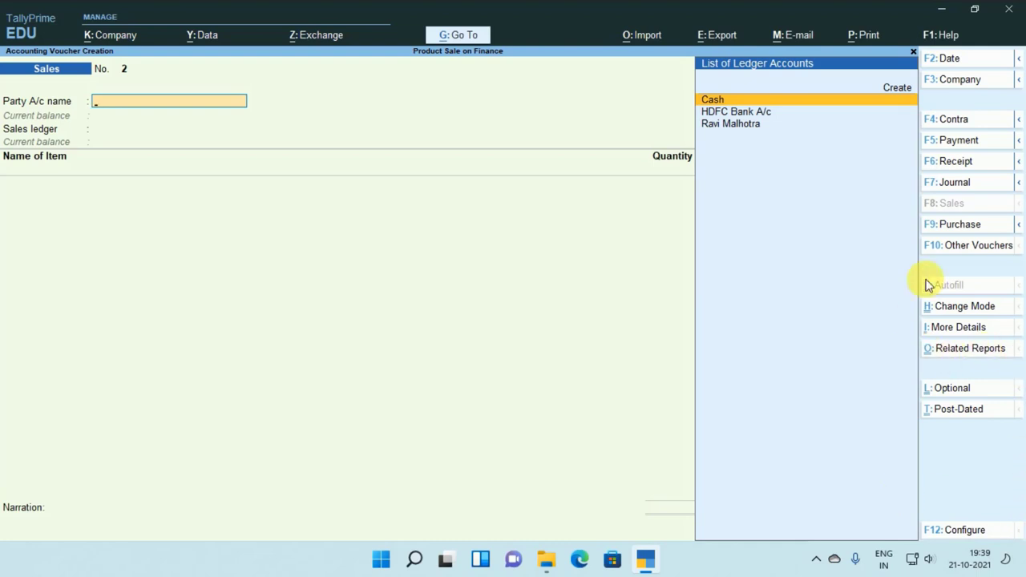
click(954, 162)
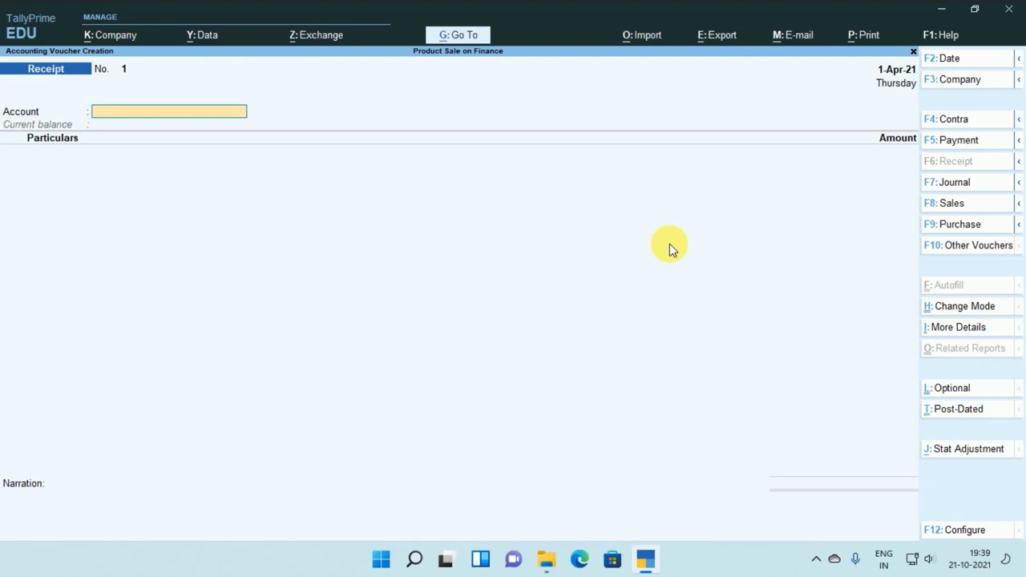
Set the receipt to Double Entry mode and turn on Use Cr/Dr instead of To/By.
key(ctrl+h)
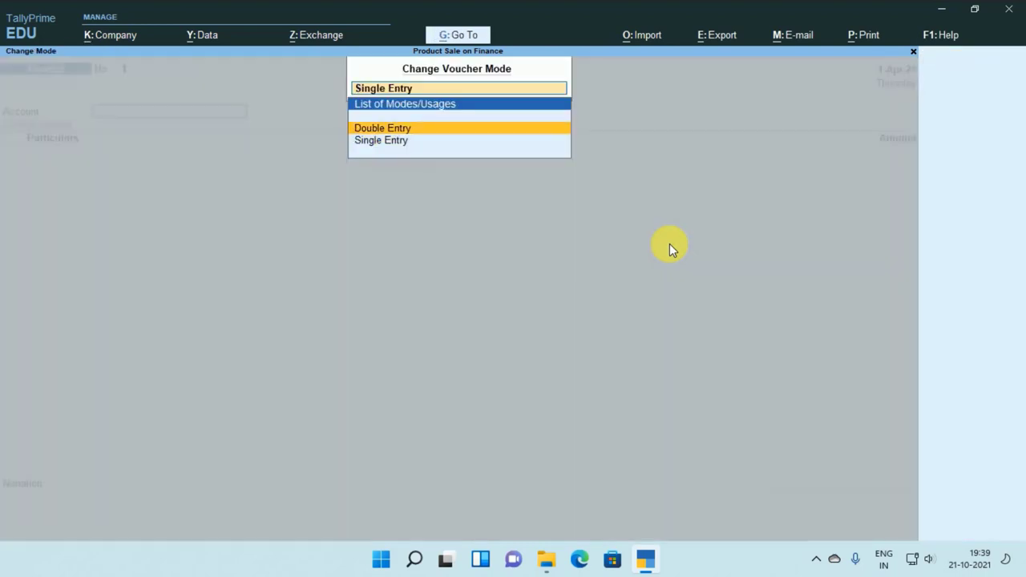
key(Return)
key(F12)
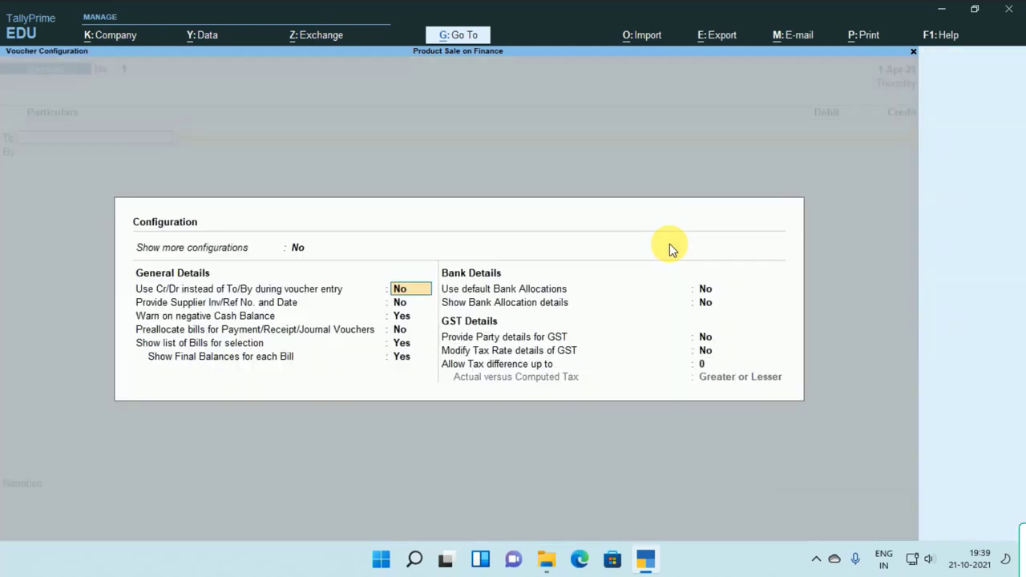
key(y)
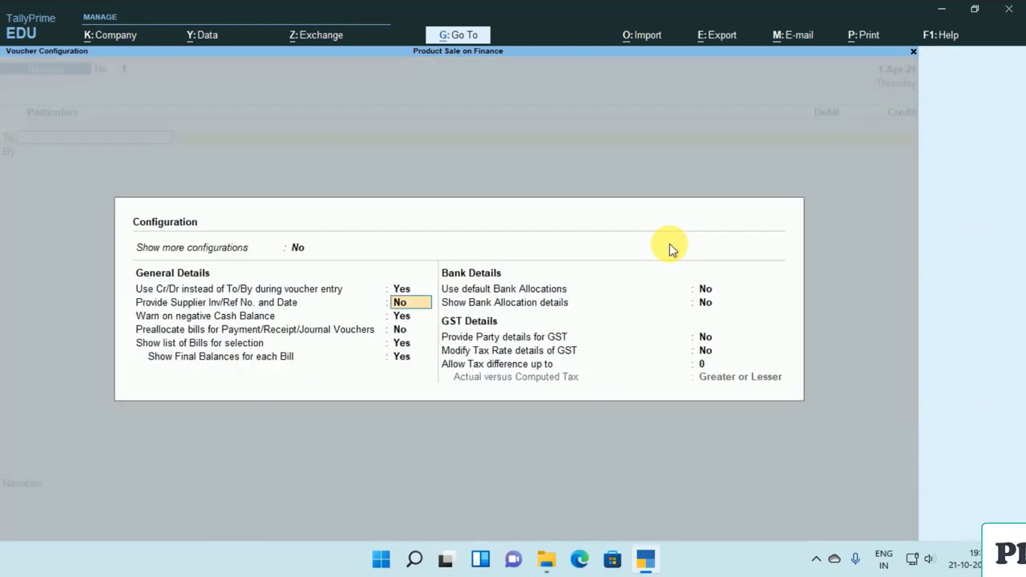
key(ctrl+a)
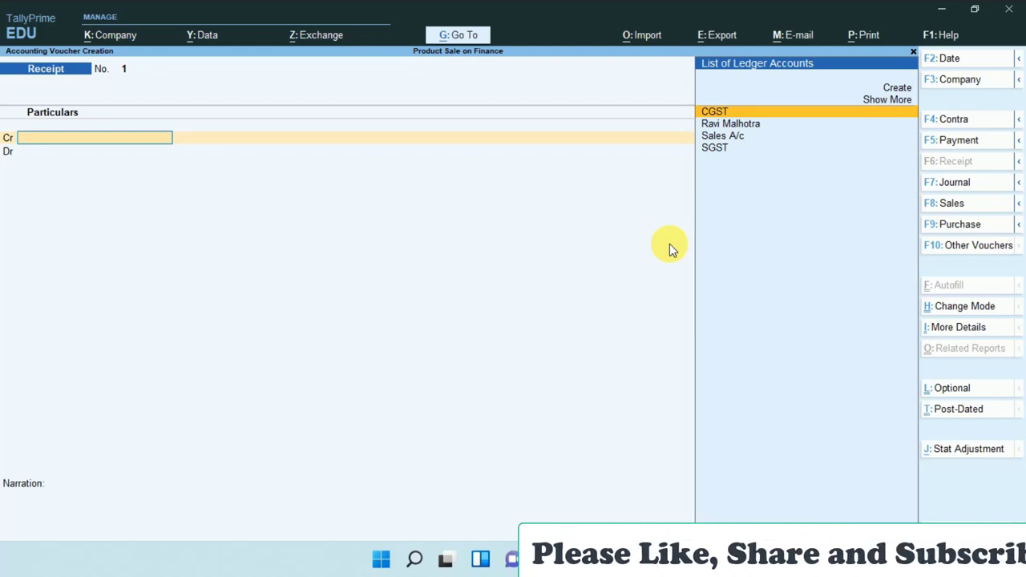
Credit the customer's ledger with 5,000 on the receipt.
key(Down)
key(Return)
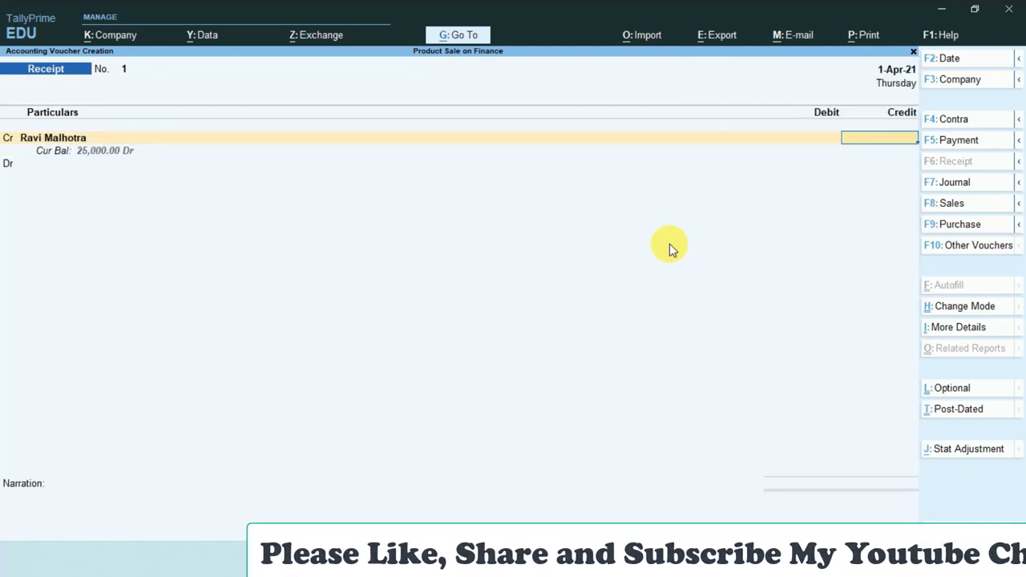
text(5000)
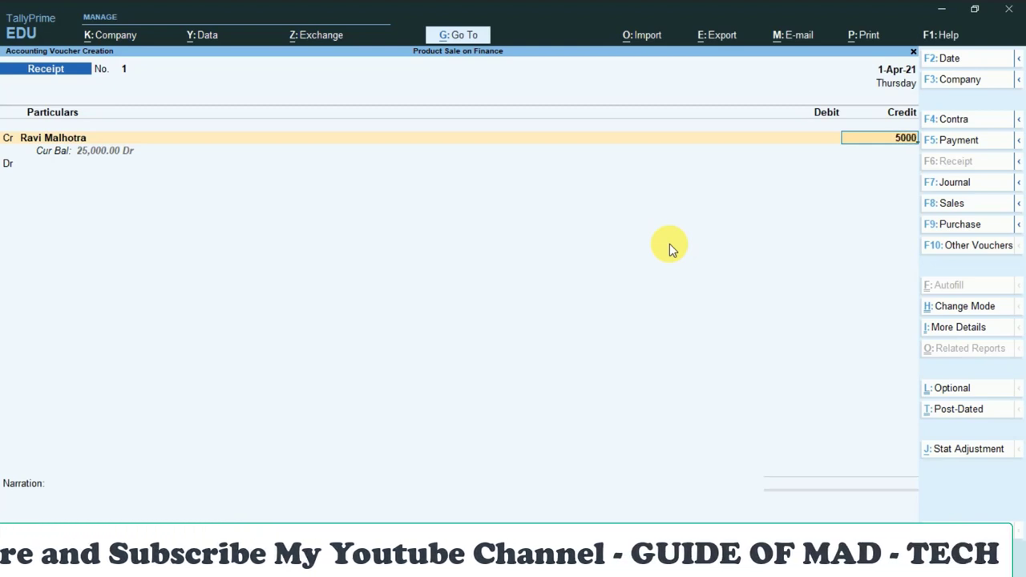
key(Return)
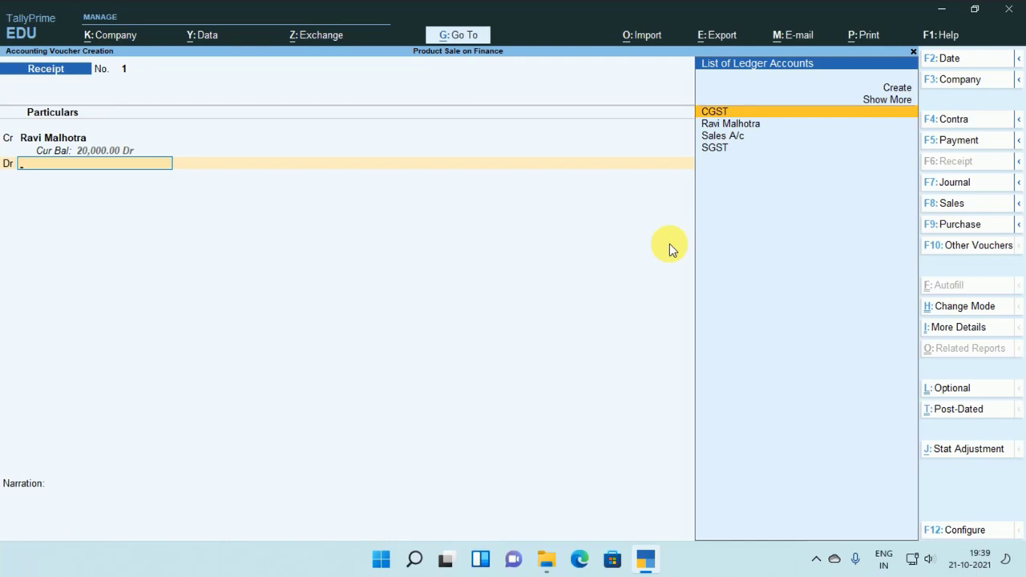
Debit Cash 5,000 from the full ledger list and save the receipt voucher.
key(Down)
key(Up)
key(Up)
key(Return)
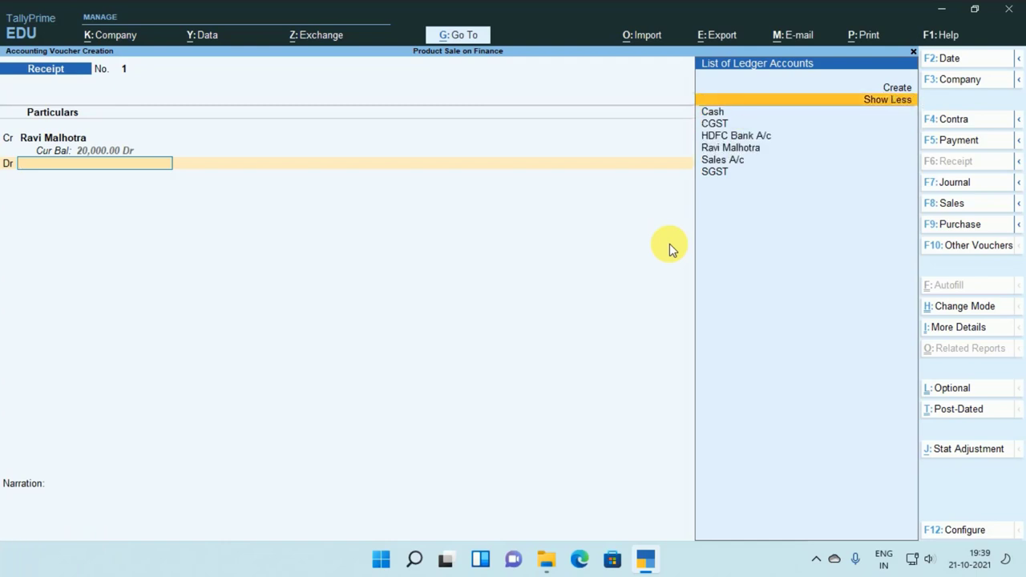
key(Down)
key(Return)
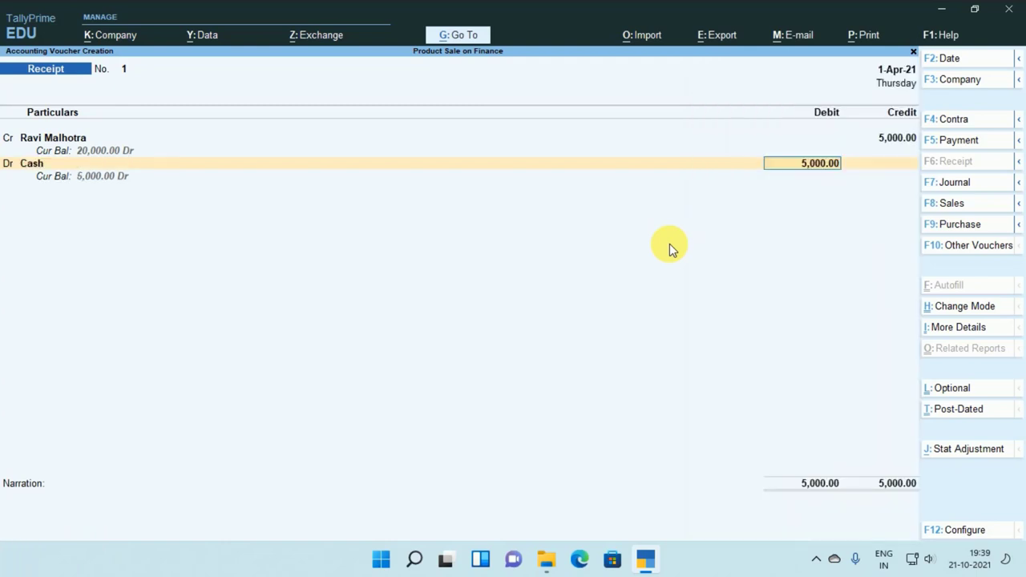
key(Return)
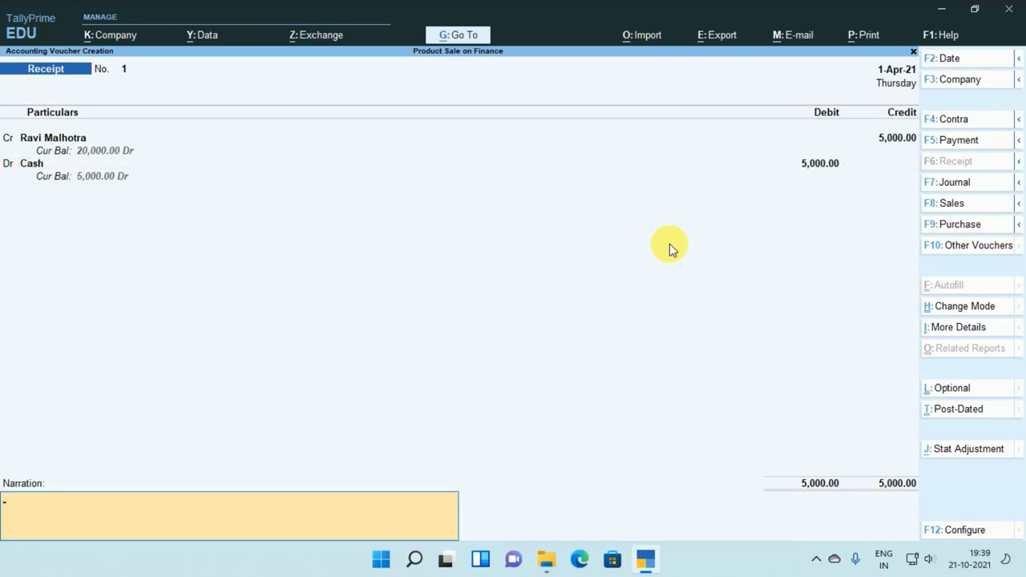
key(Return)
key(Return)
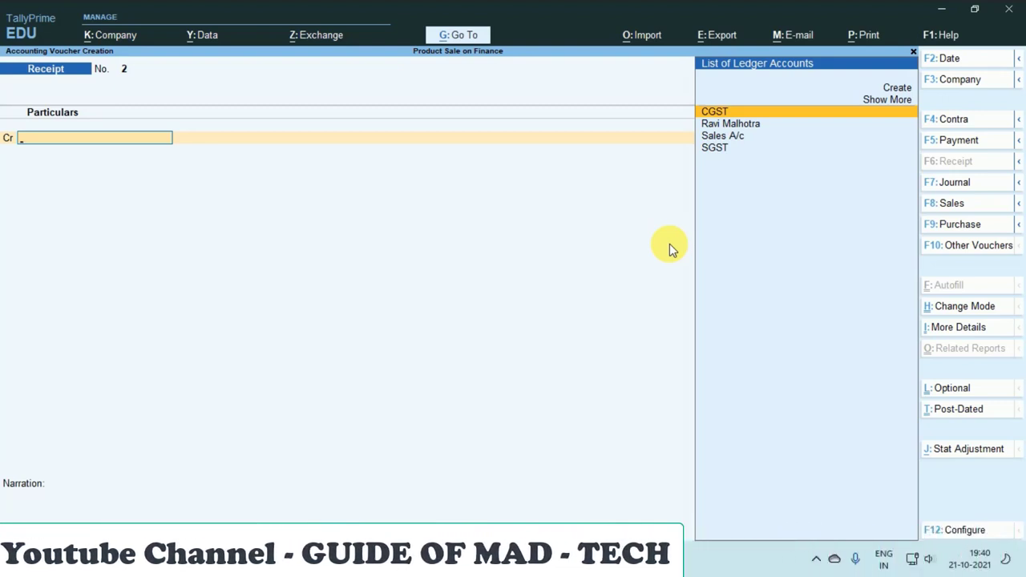
Open the Balance Sheet in detailed view with Alt+F5.
key(Escape)
key(Down)
key(Down)
key(Down)
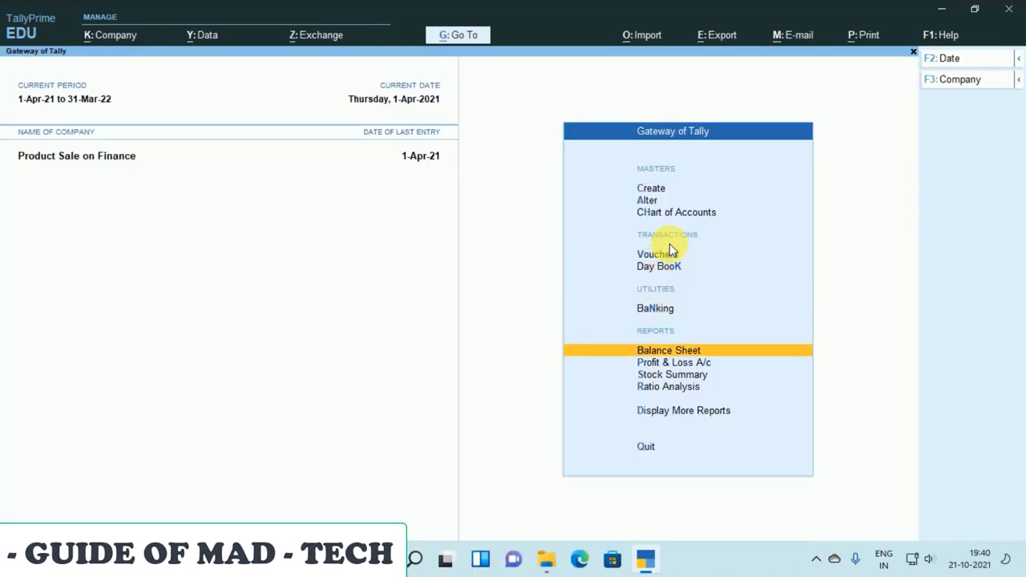
key(Return)
key(alt+F5)
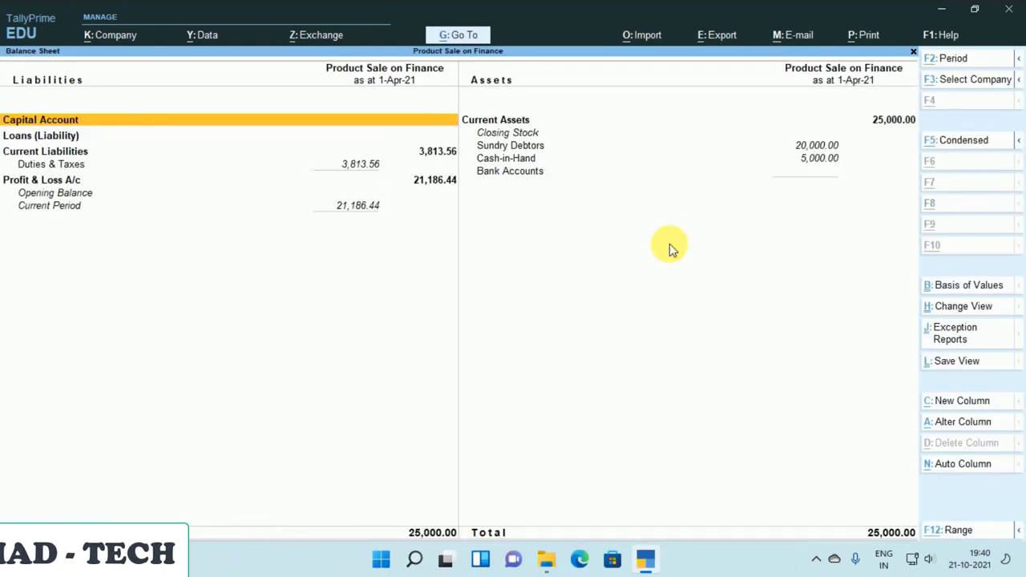
Drill Sundry Debtors to Bajaj Finance Debtor showing 20,000, then return to the Gateway.
key(Right)
key(Down)
key(Return)
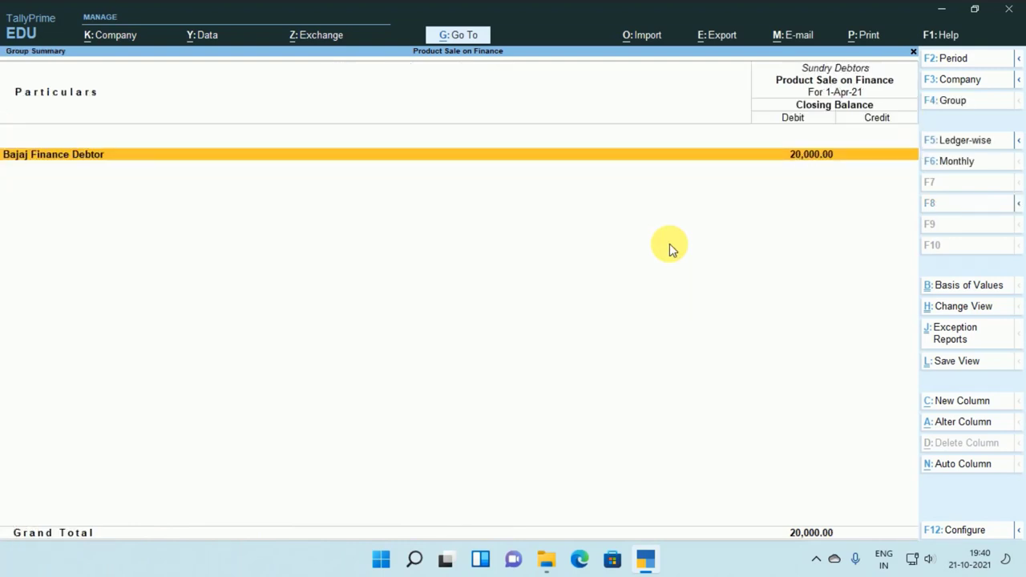
key(Return)
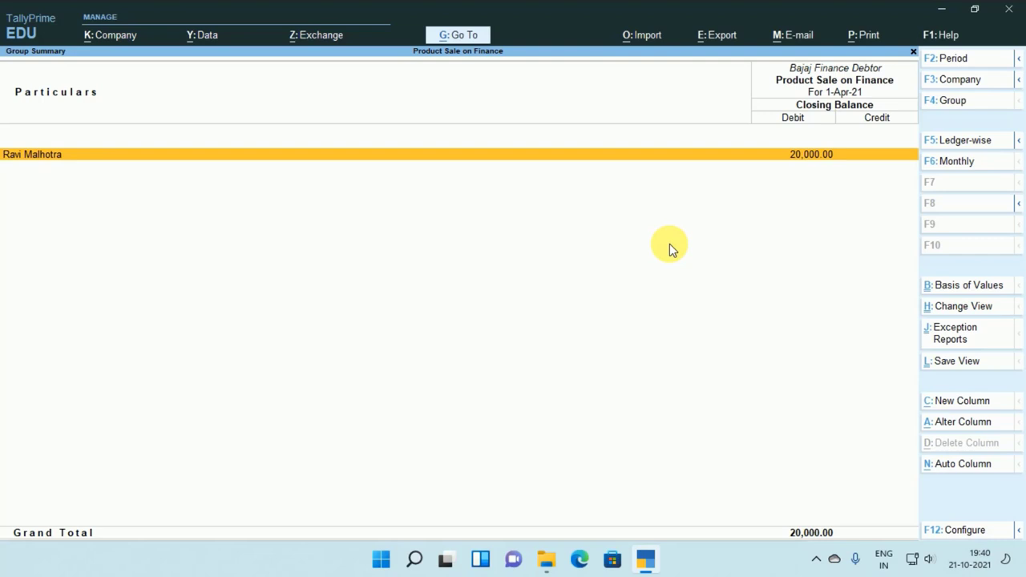
key(Escape)
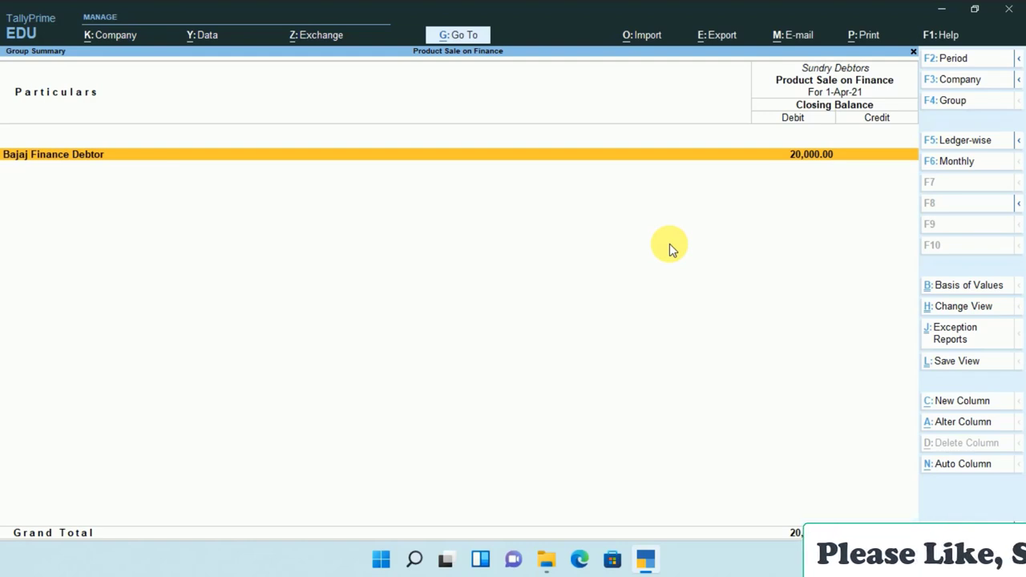
key(Escape)
key(Escape)
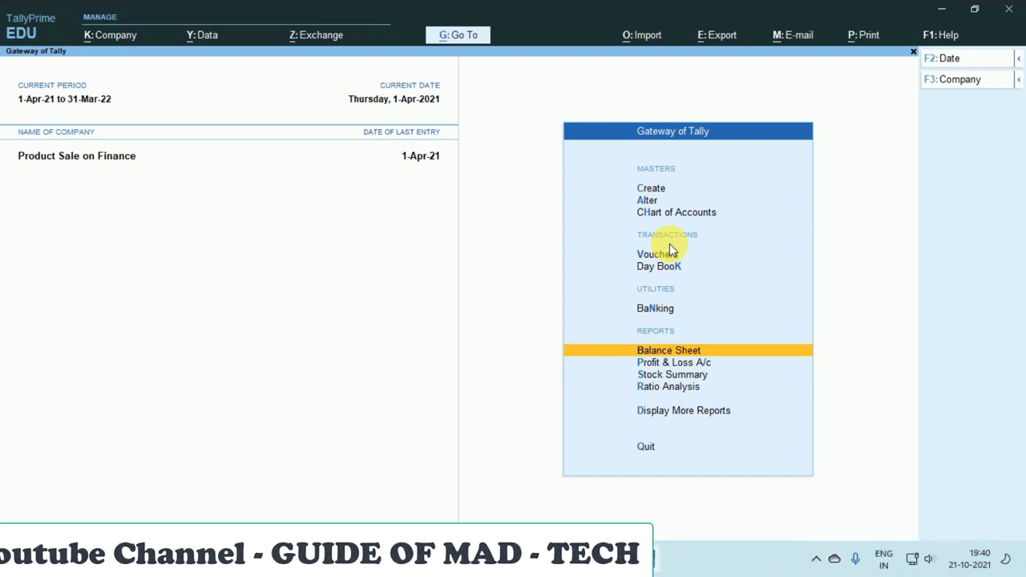
key(Up)
key(Up)
key(Up)
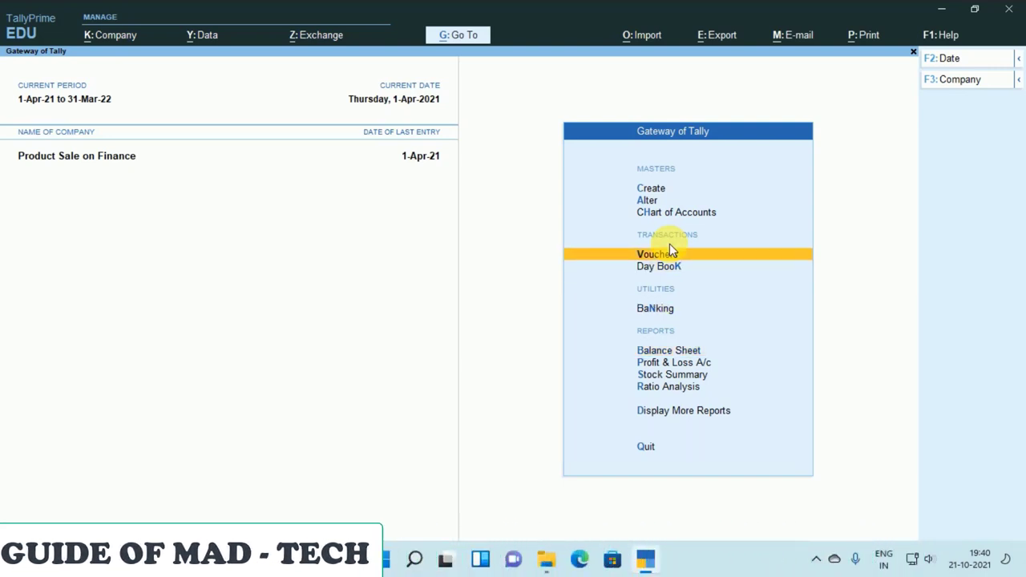
Start a receipt dated 2-4-2021 crediting the customer's ledger 20,000.
key(Return)
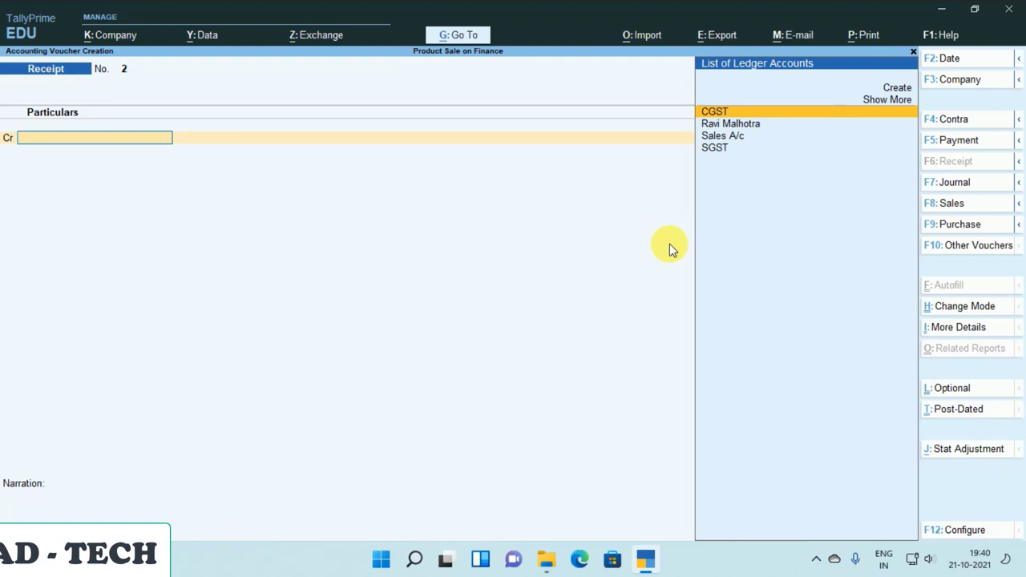
key(F2)
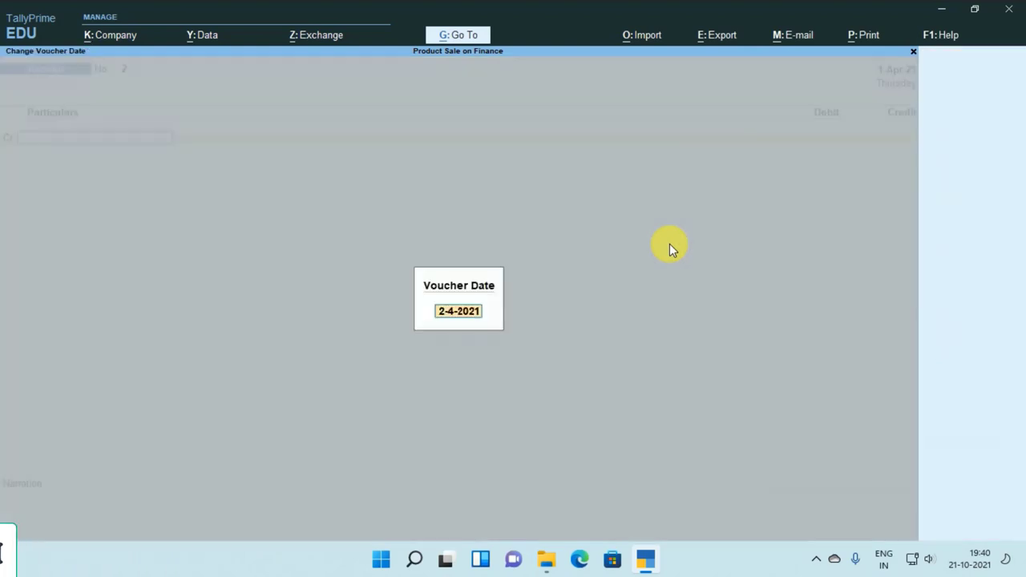
key(Return)
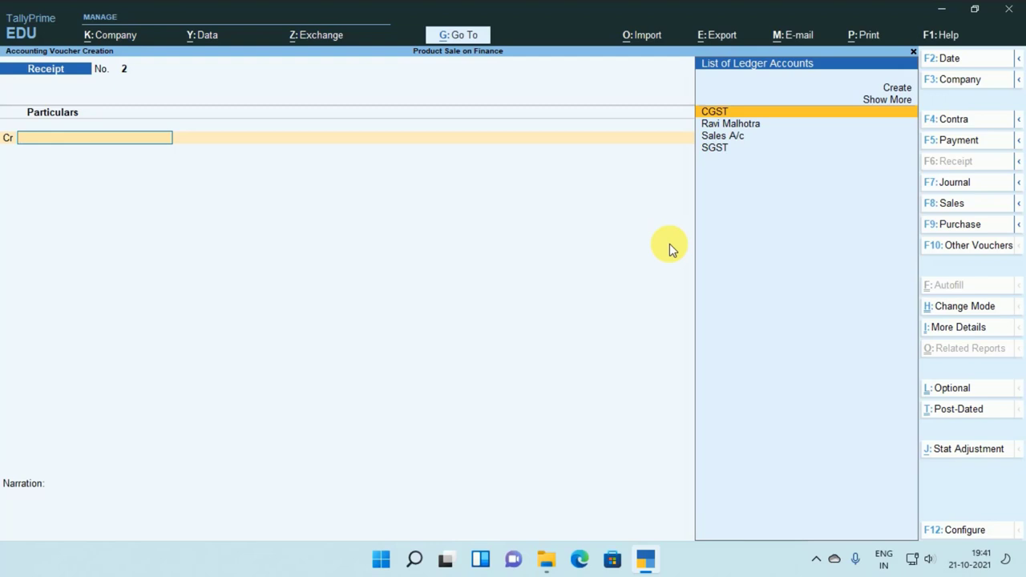
key(Down)
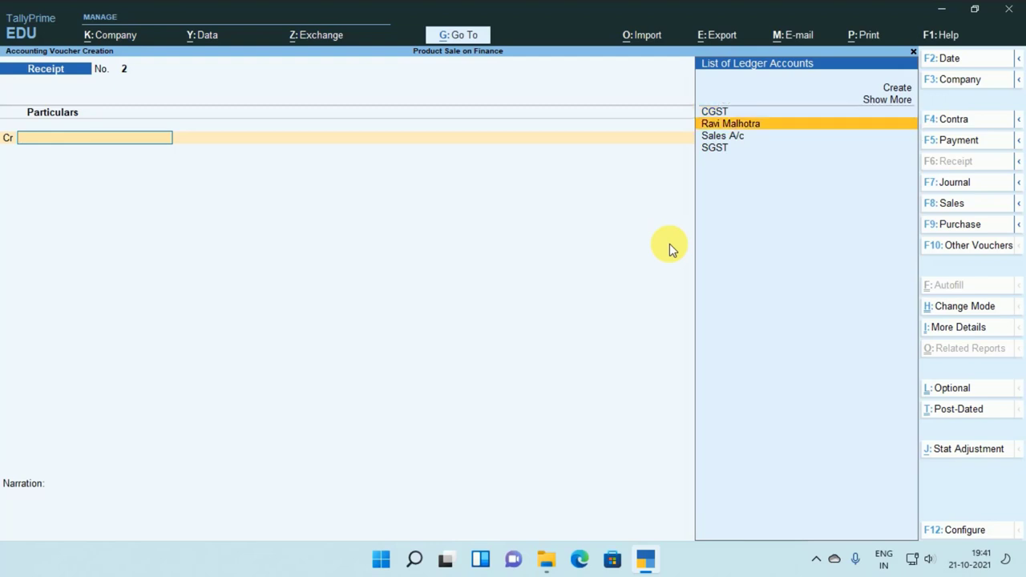
key(Return)
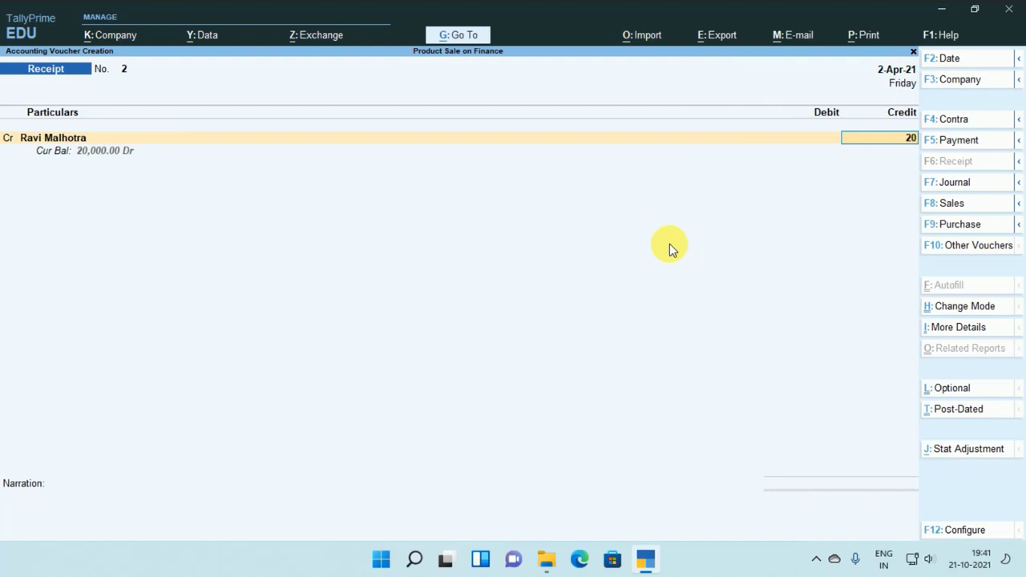
text(20000)
key(Return)
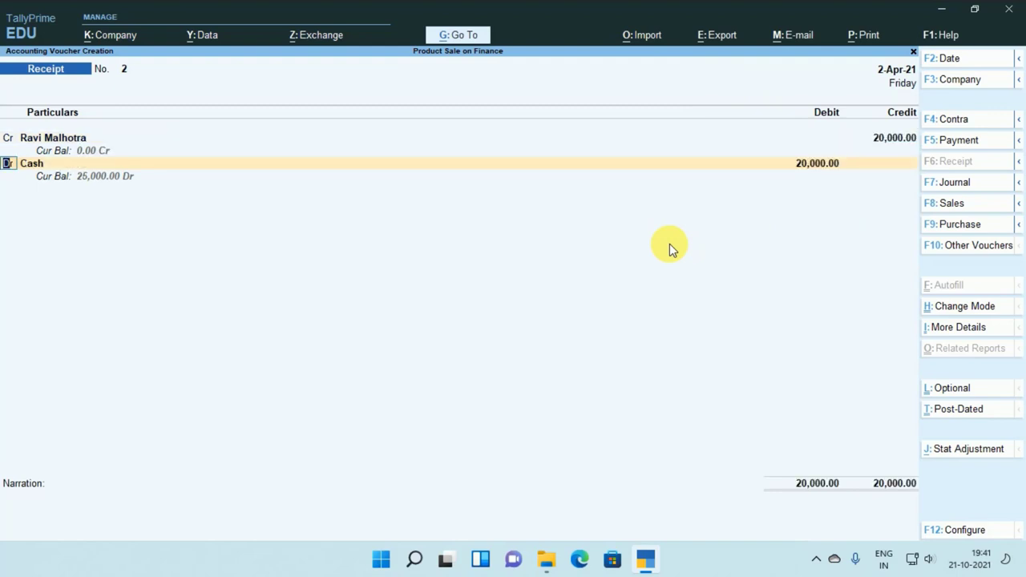
Debit HDFC Bank A/c 19,800 and accept the cheque bank allocation.
key(Return)
key(Down)
key(Down)
key(Return)
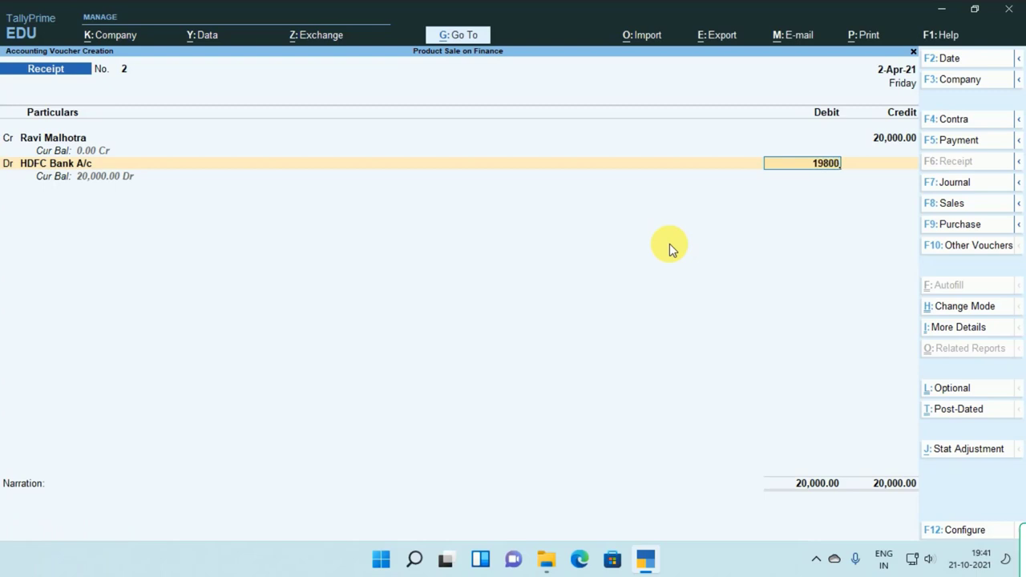
key(Return)
key(Return)
key(Return)
key(Return)
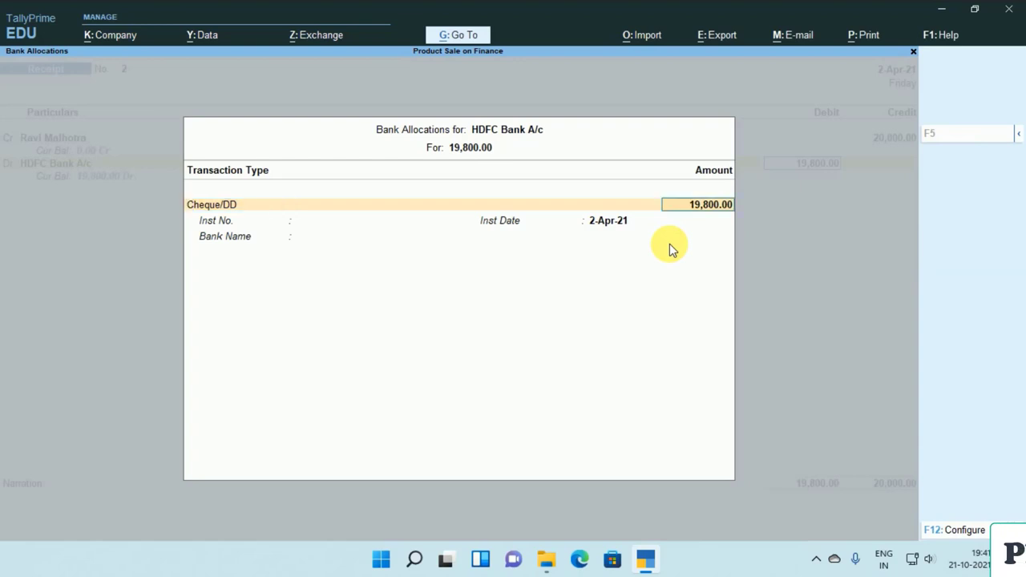
key(Return)
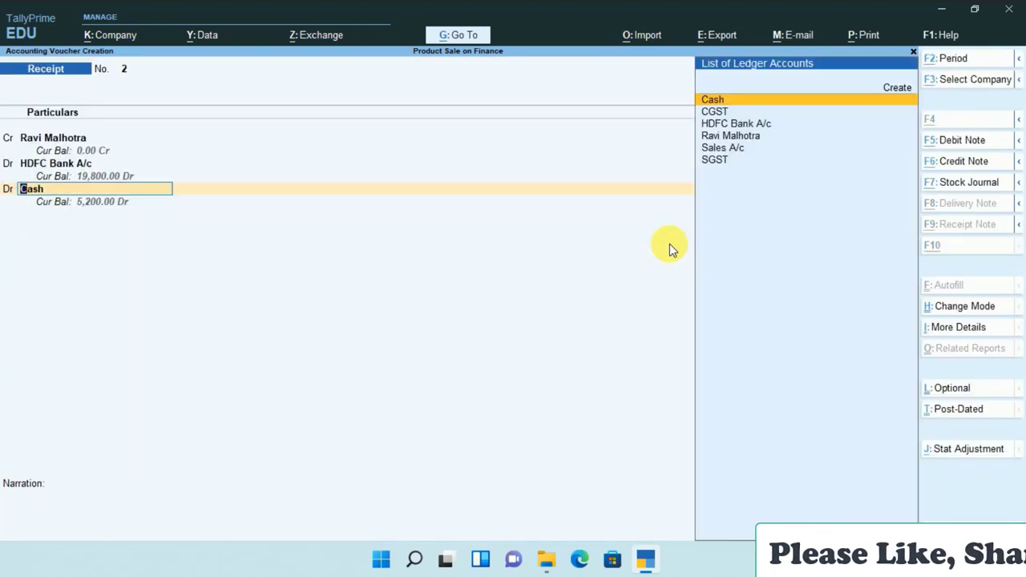
Create a ledger named Bajaj Finance Charges under Indirect Expenses.
key(alt+c)
text(Ba)
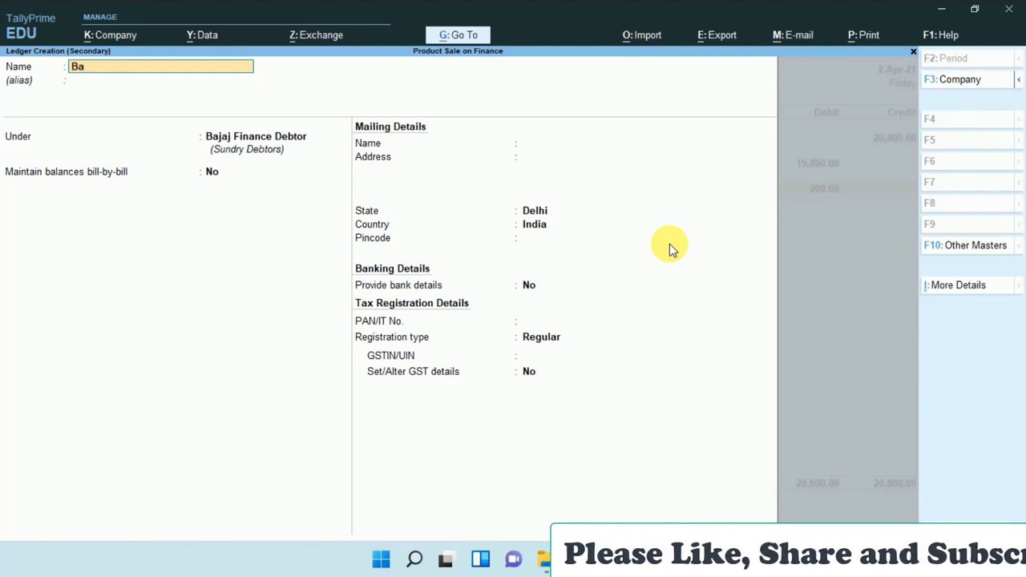
text(ja)
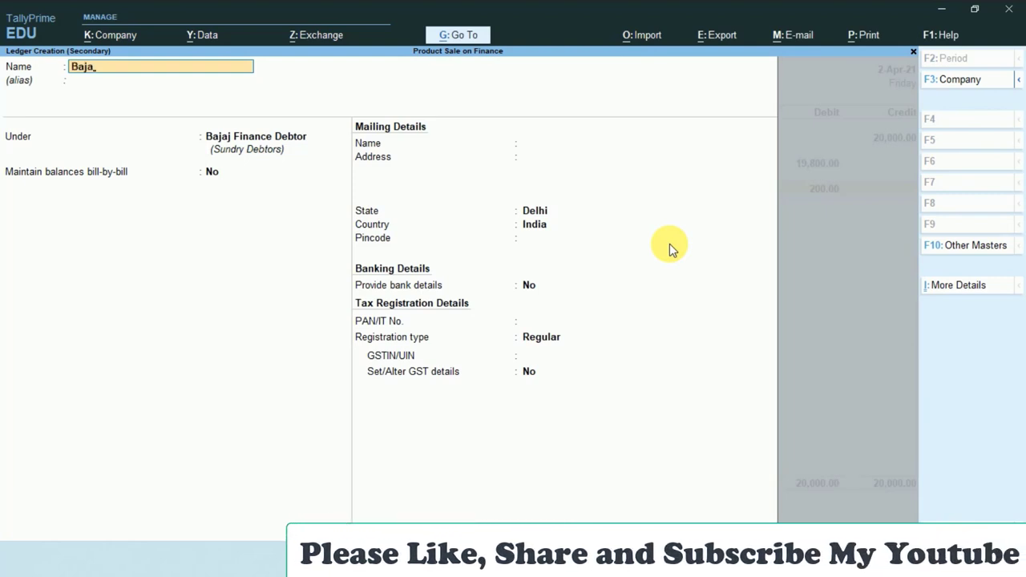
text(j Finance)
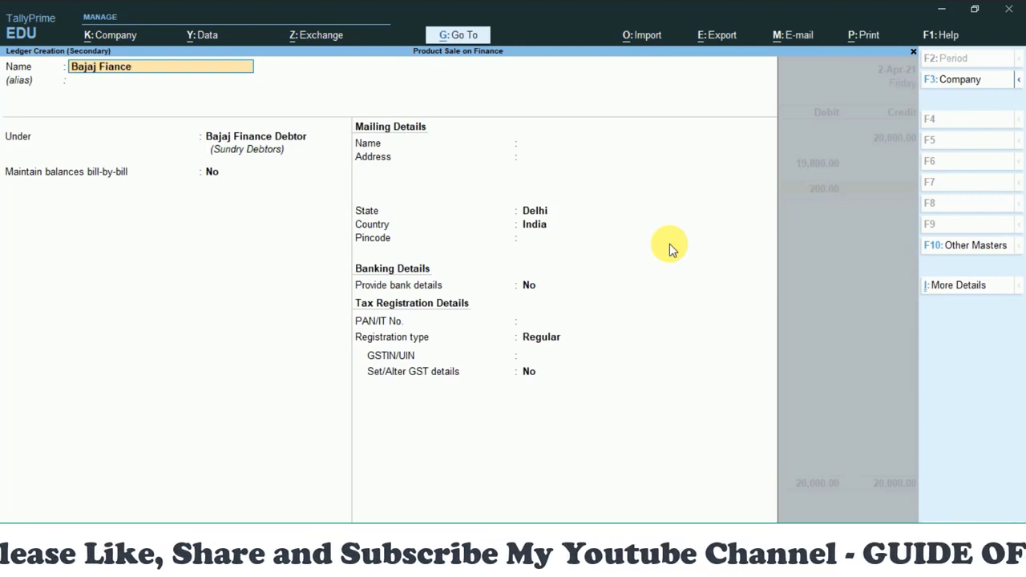
key(BackSpace)
key(BackSpace)
key(BackSpace)
key(BackSpace)
key(BackSpace)
text(nance Charg)
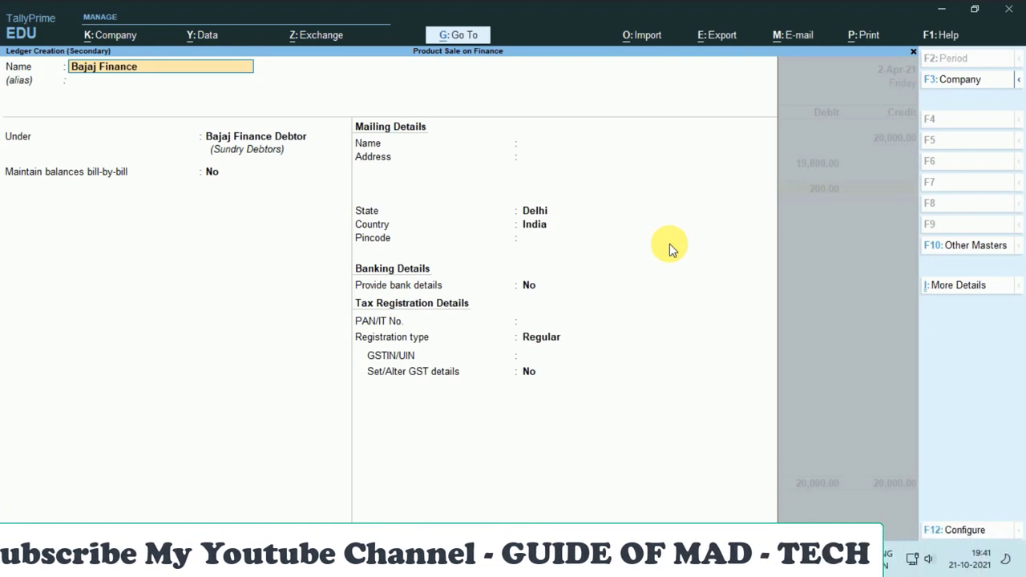
text(es)
key(Return)
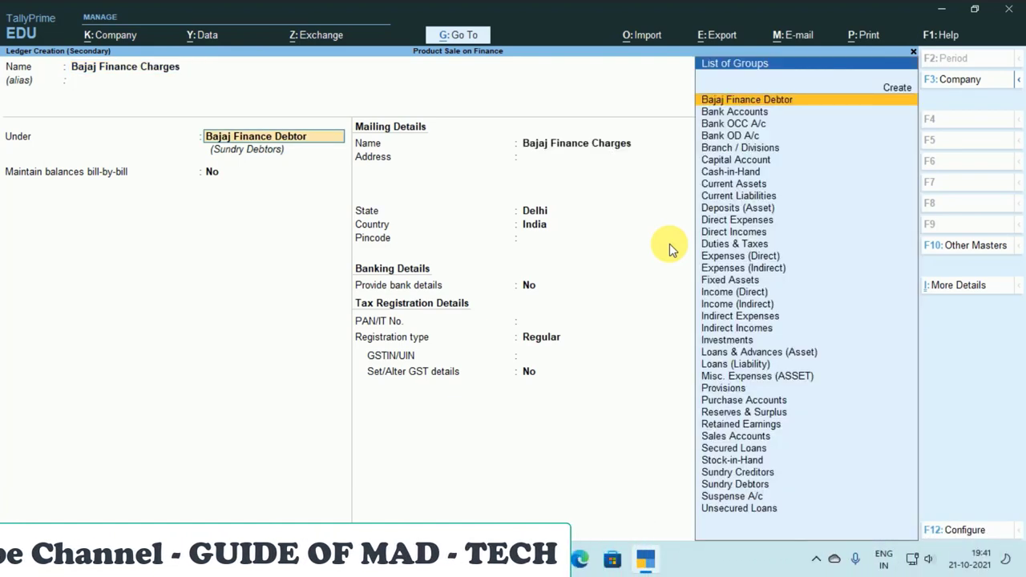
text(Ind)
key(Return)
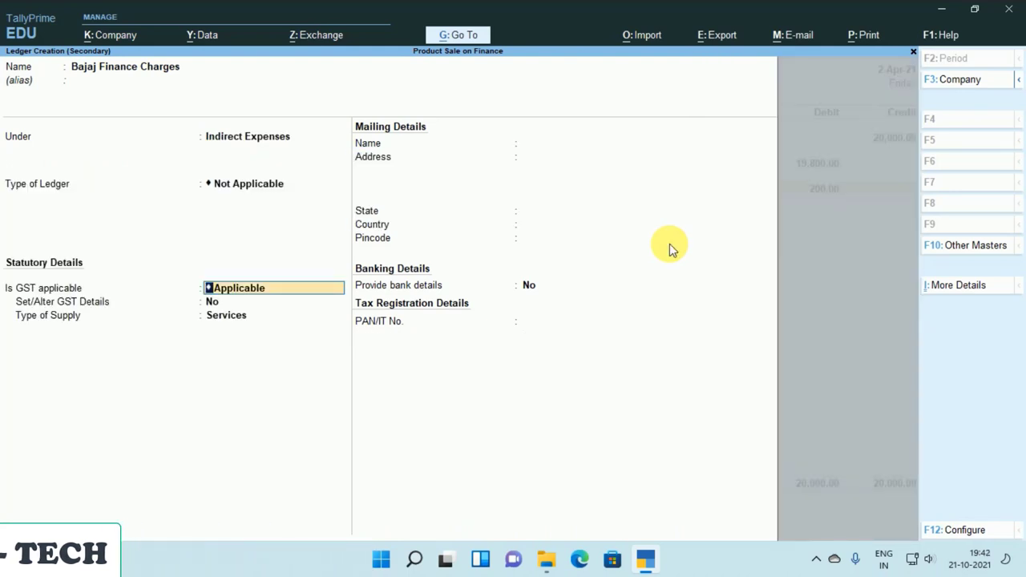
Set GST to Not Applicable, save the ledger, and debit it 200.00 in the receipt.
text(N)
key(Down)
key(Up)
key(Return)
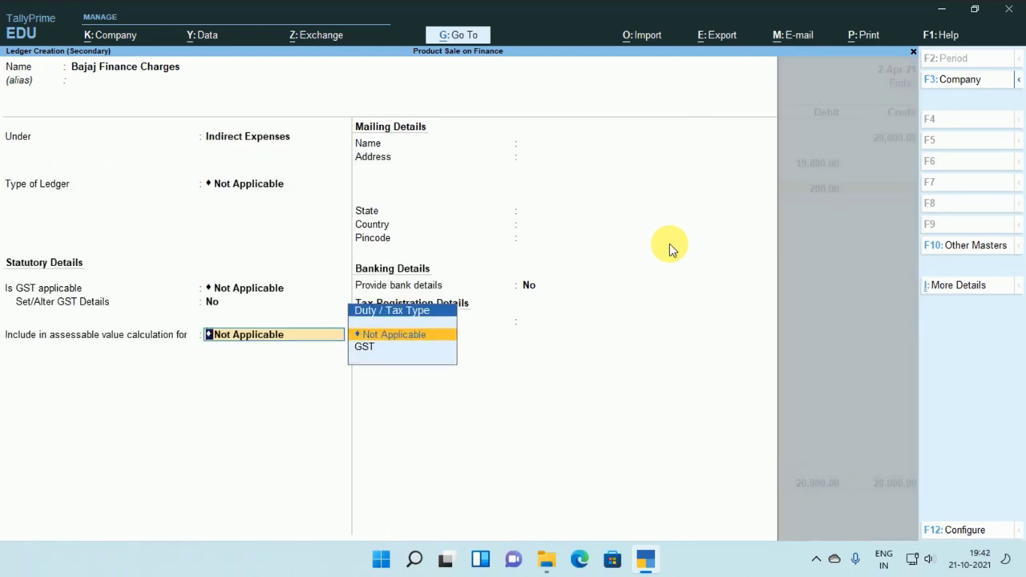
key(Return)
key(ctrl+a)
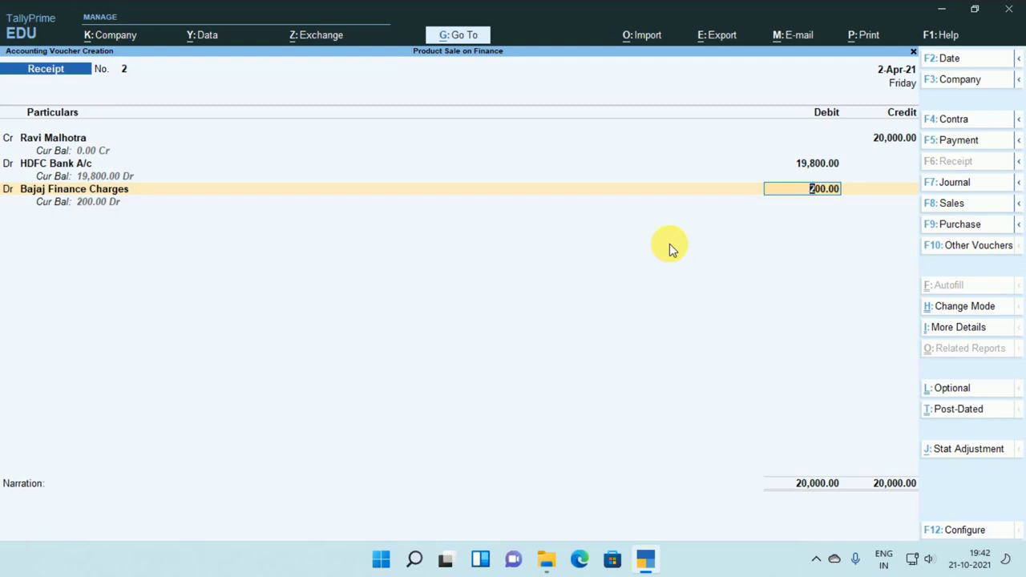
key(Return)
Save receipt No. 2 and open the Balance Sheet from the Gateway.
key(Return)
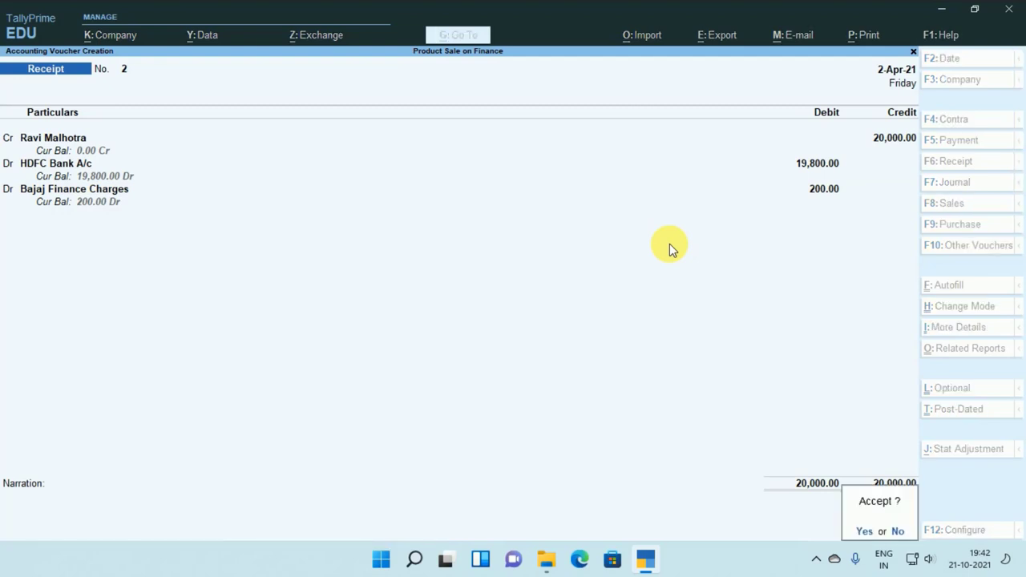
key(Return)
key(Escape)
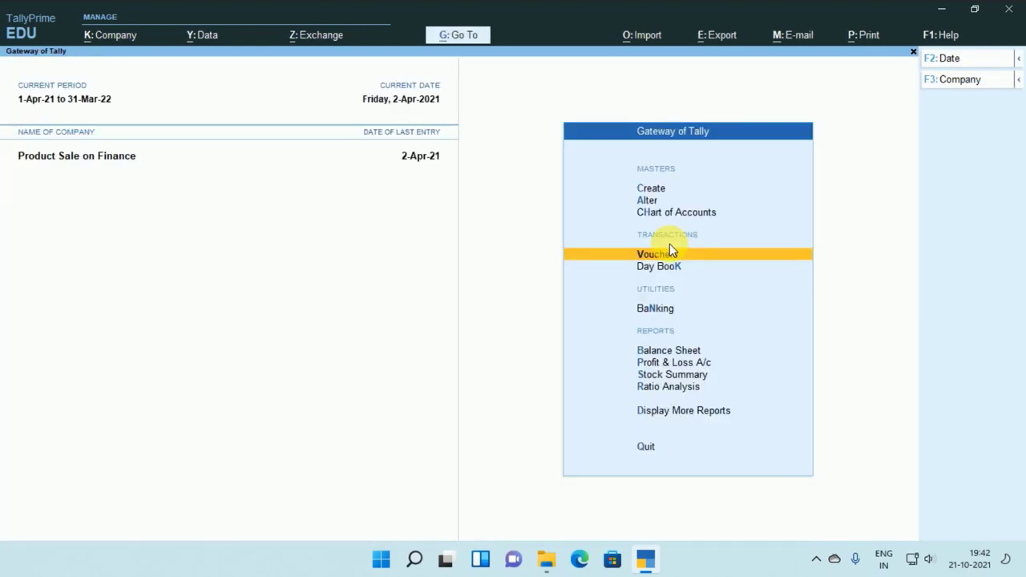
key(Down)
key(Down)
key(Down)
key(Down)
key(Up)
key(Return)
Show the detailed Balance Sheet with Bank Accounts 19,800.00 and total 24,800.00.
key(F1)
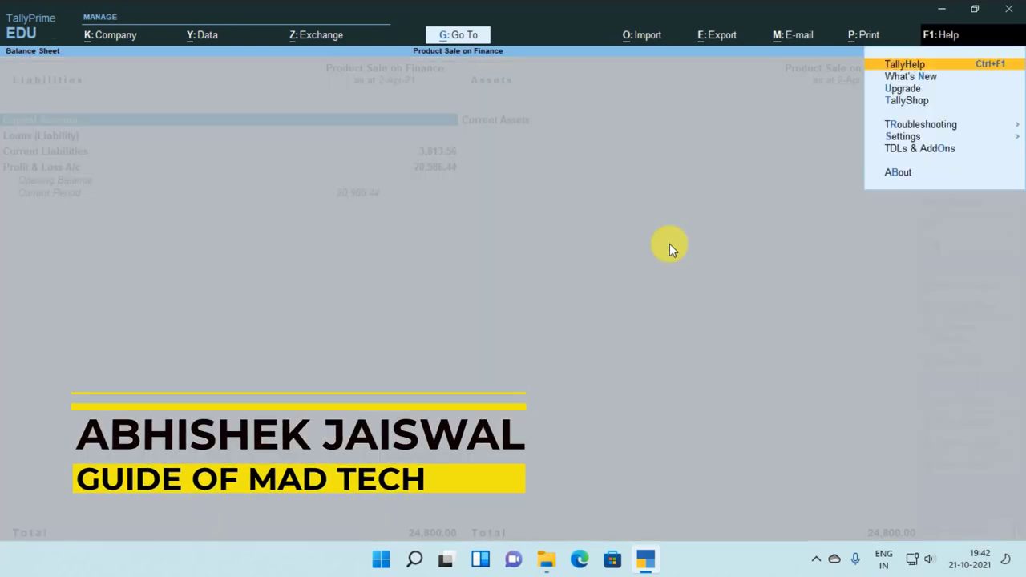
key(Escape)
key(alt+F5)
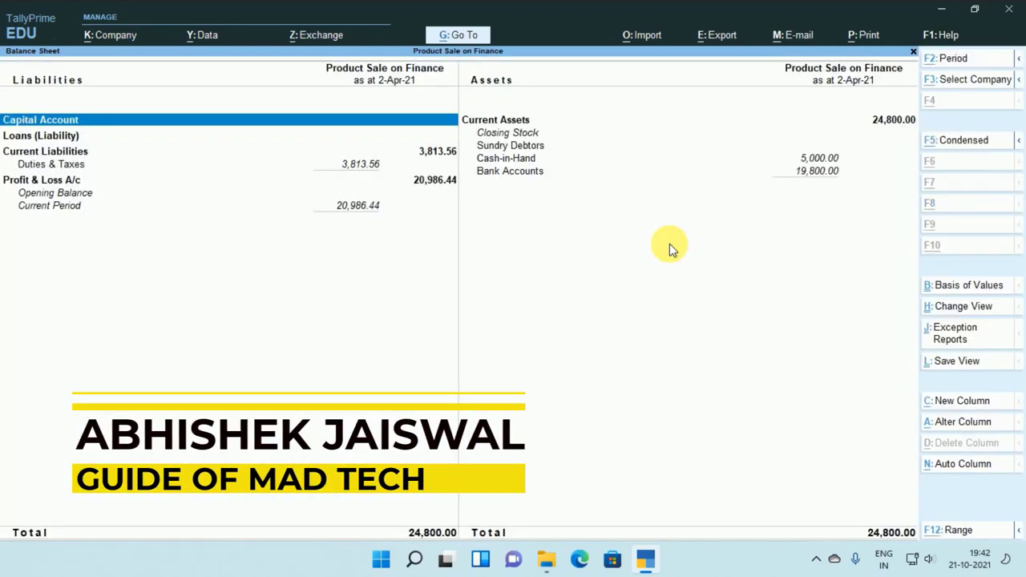
key(Right)
key(Down)
key(Down)
key(Down)
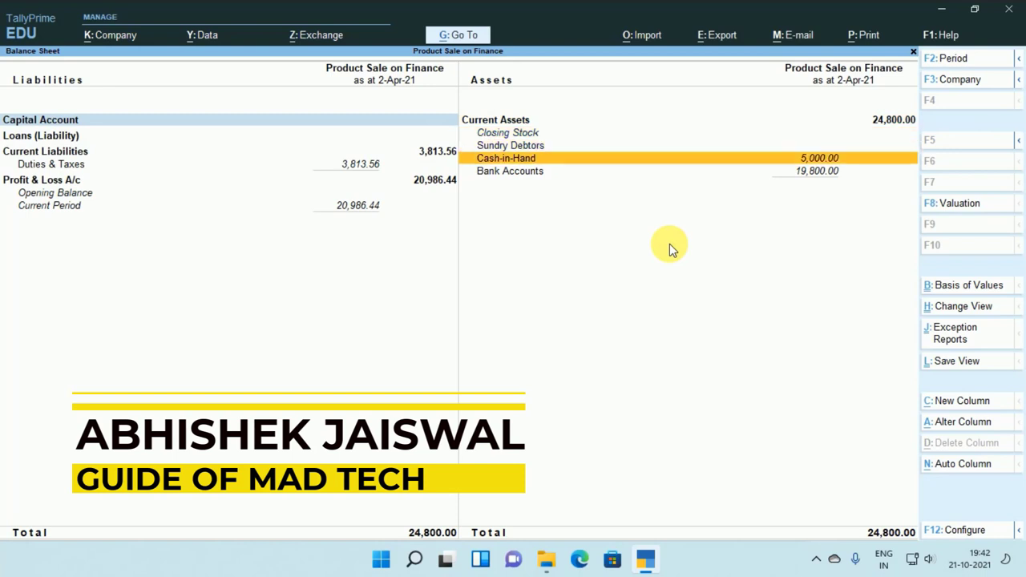